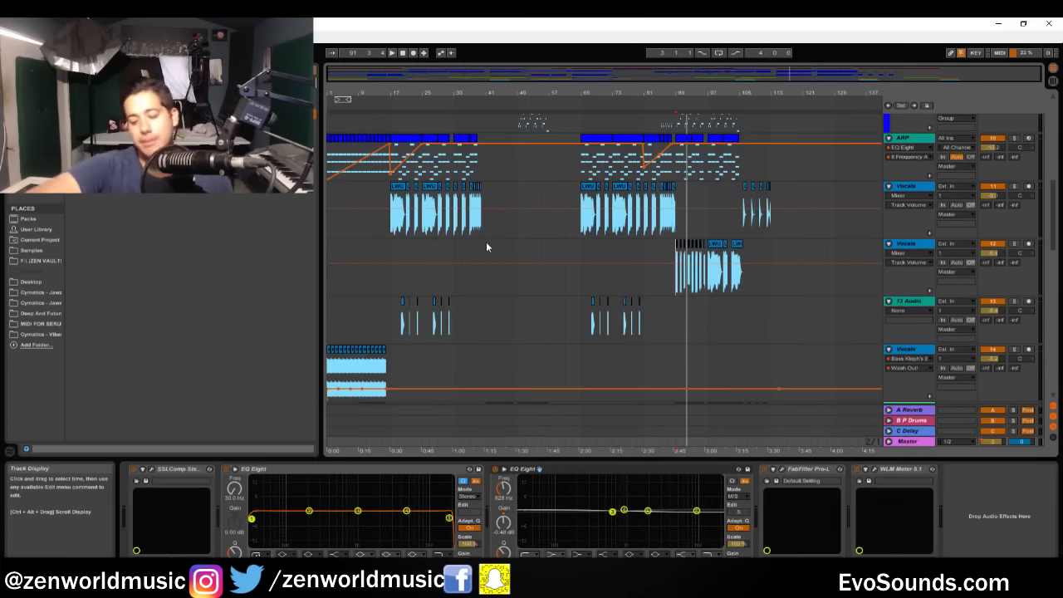
Step: Collapse the Leads group track in the arrangement
{"action": "key", "text": "Tab"}
{"action": "key", "text": "Tab"}
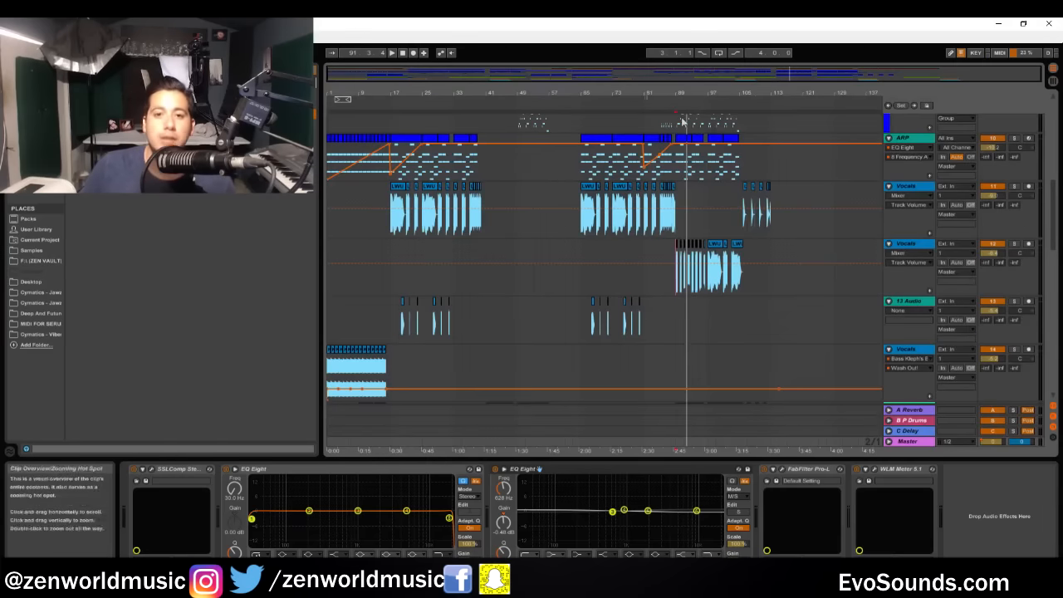
{"action": "scroll", "coordinate": [834, 210], "scroll_direction": "up", "scroll_amount": 6}
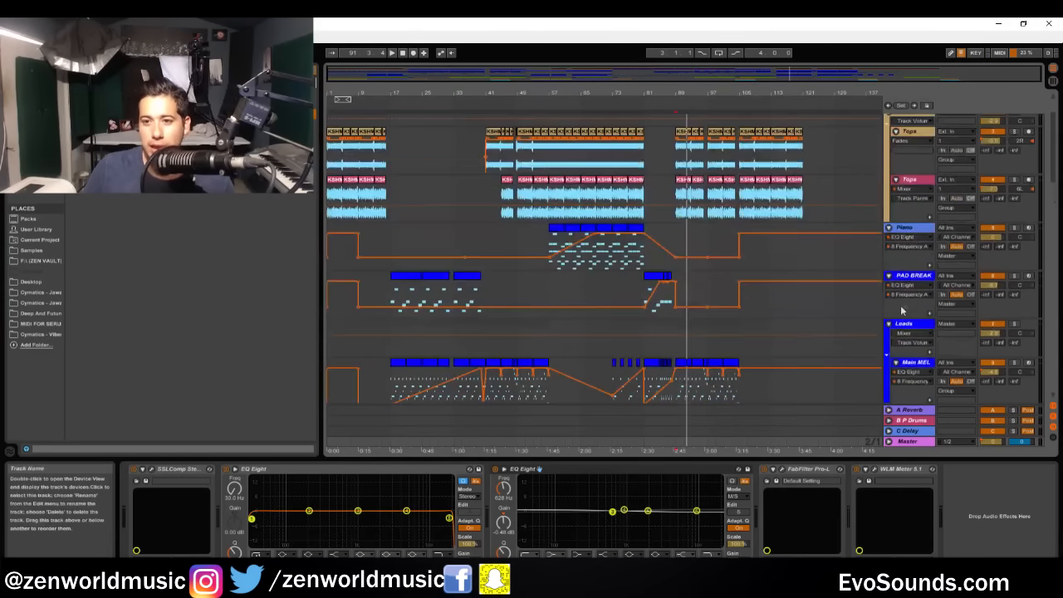
{"action": "left_click", "coordinate": [889, 323]}
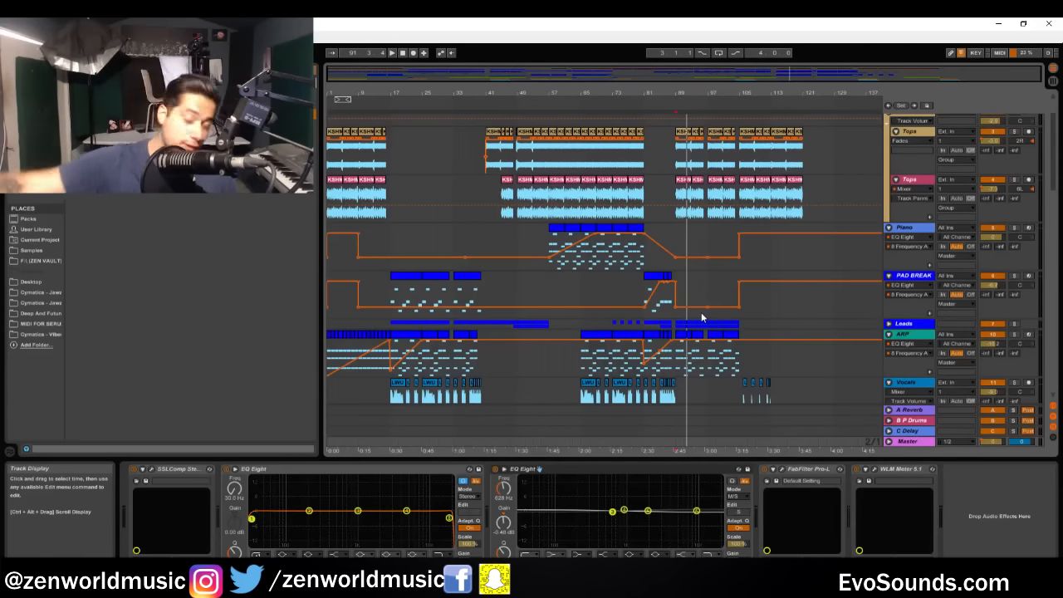
{"action": "key", "text": "Tab"}
{"action": "key", "text": "Tab"}
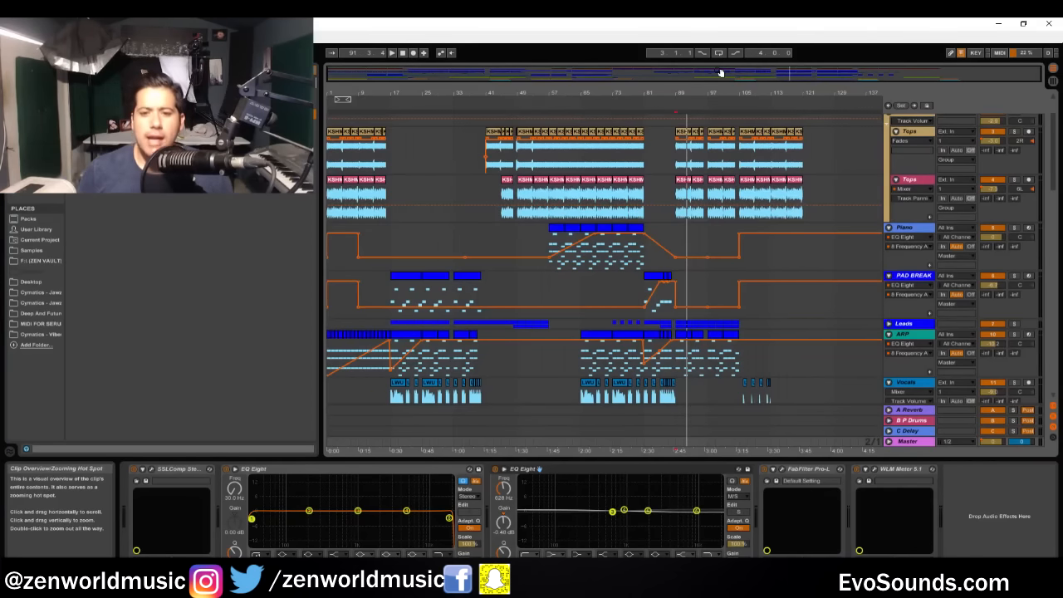
Step: Solo the first Vocals track and play it from bar 17
{"action": "mouse_move", "coordinate": [810, 73]}
{"action": "left_mouse_down"}
{"action": "mouse_move", "coordinate": [810, 93]}
{"action": "mouse_move", "coordinate": [810, 73]}
{"action": "left_mouse_up"}
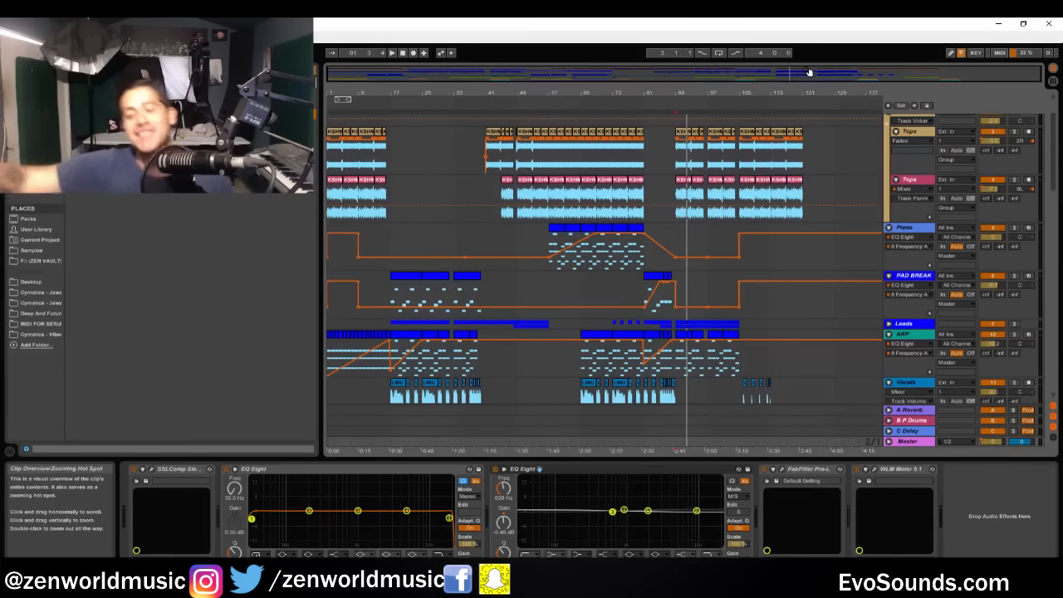
{"action": "scroll", "coordinate": [453, 260], "scroll_direction": "down", "scroll_amount": 5}
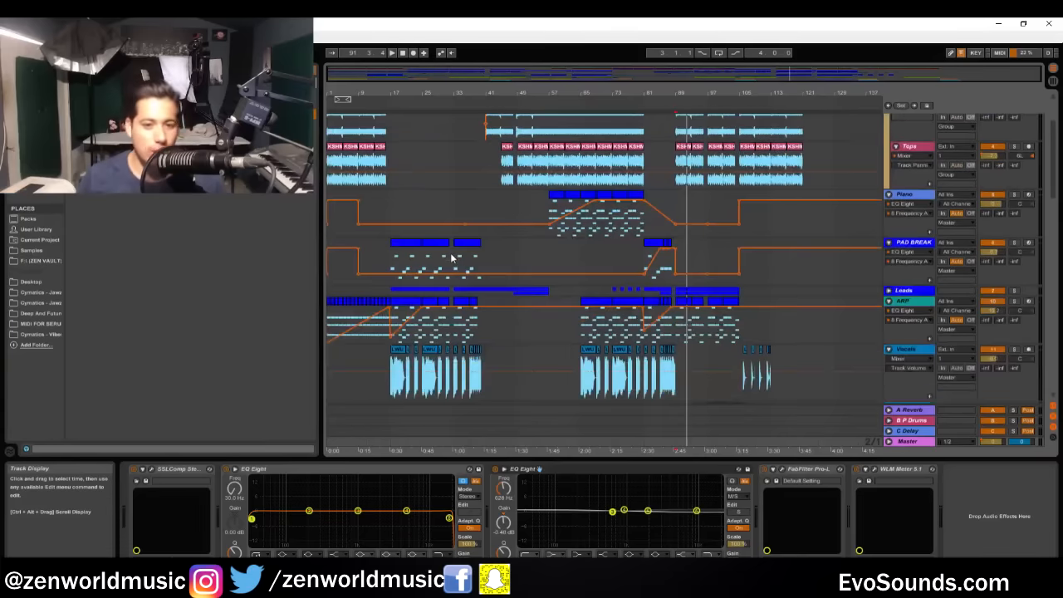
{"action": "left_click", "coordinate": [391, 317]}
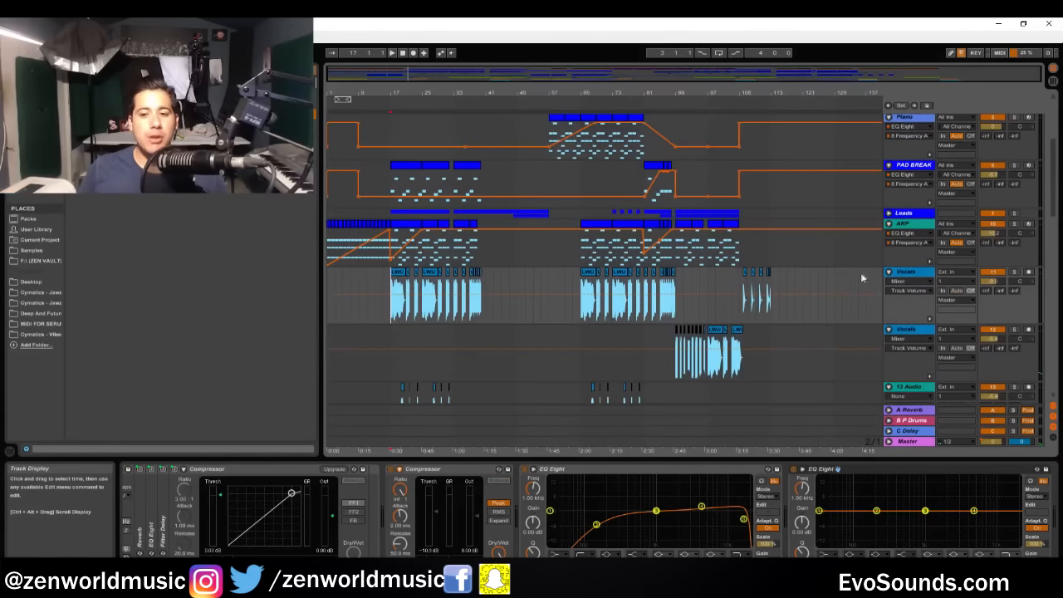
{"action": "left_click", "coordinate": [915, 275]}
{"action": "left_click_drag", "start_coordinate": [405, 92], "coordinate": [429, 77]}
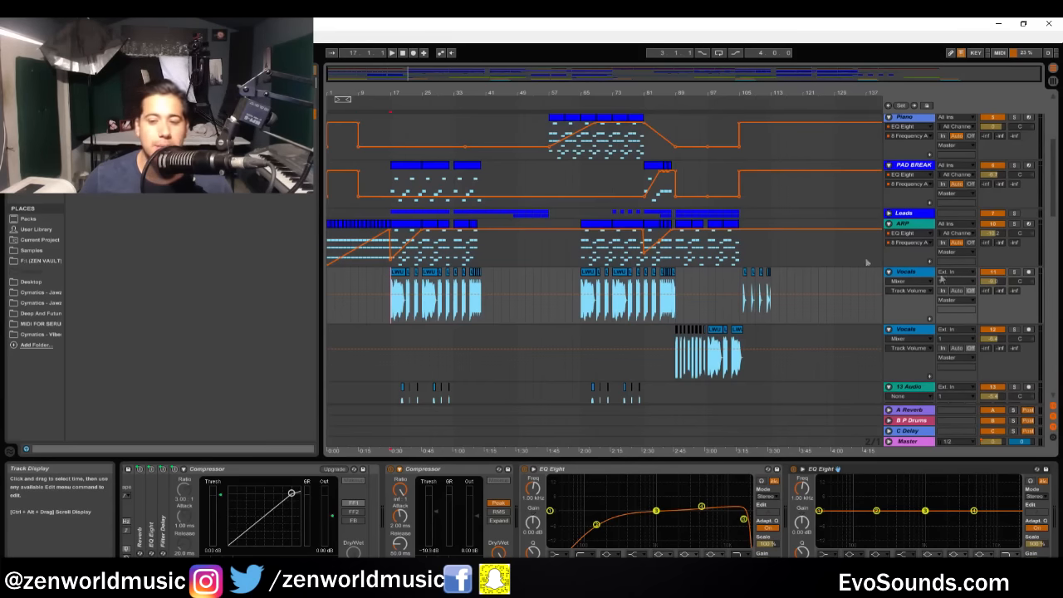
{"action": "left_click", "coordinate": [1015, 274]}
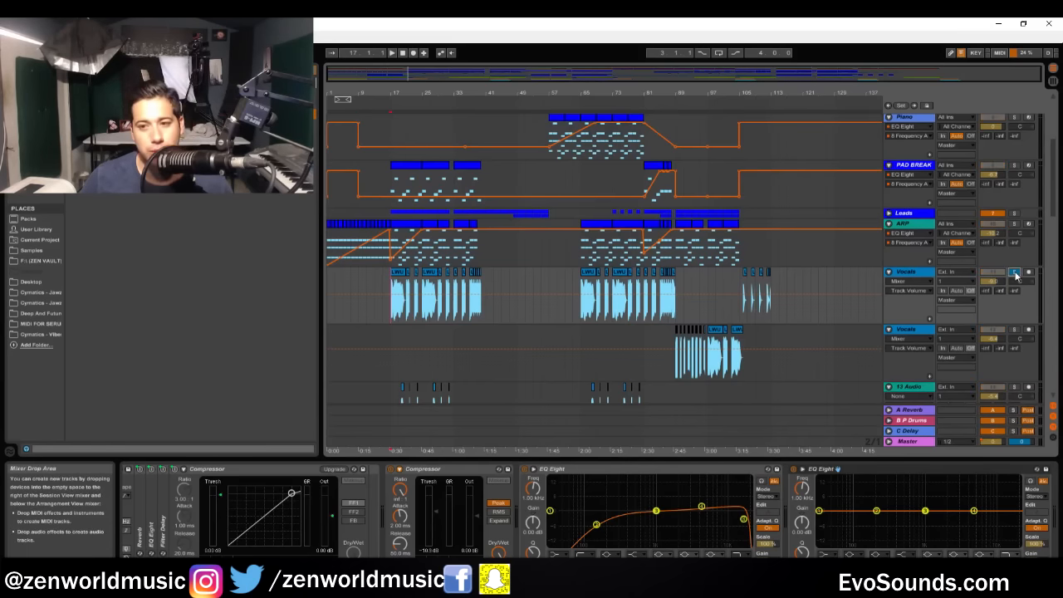
{"action": "key", "text": "space"}
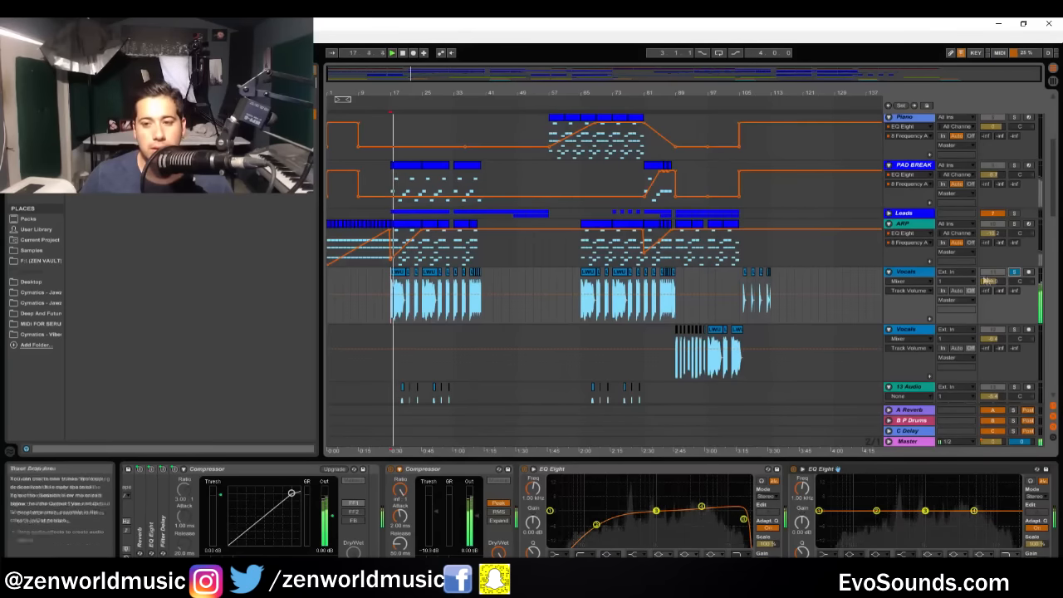
Step: Turn off the Vocals solo, then play the full mix and bring up the 13 Audio track's effects while listening
{"action": "left_click", "coordinate": [915, 275]}
{"action": "key", "text": "space"}
{"action": "left_click", "coordinate": [1015, 273]}
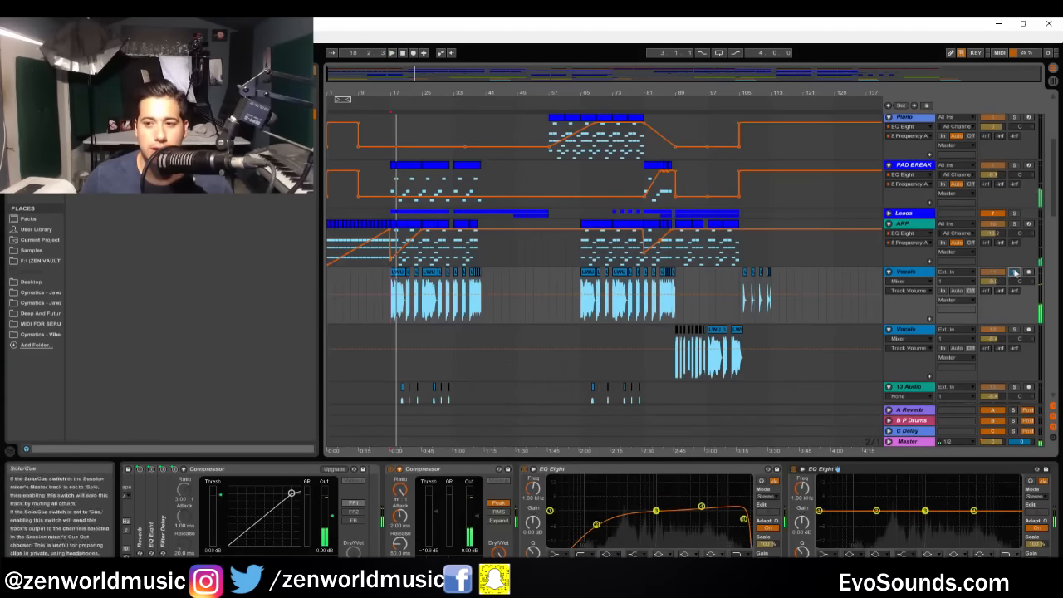
{"action": "key", "text": "space"}
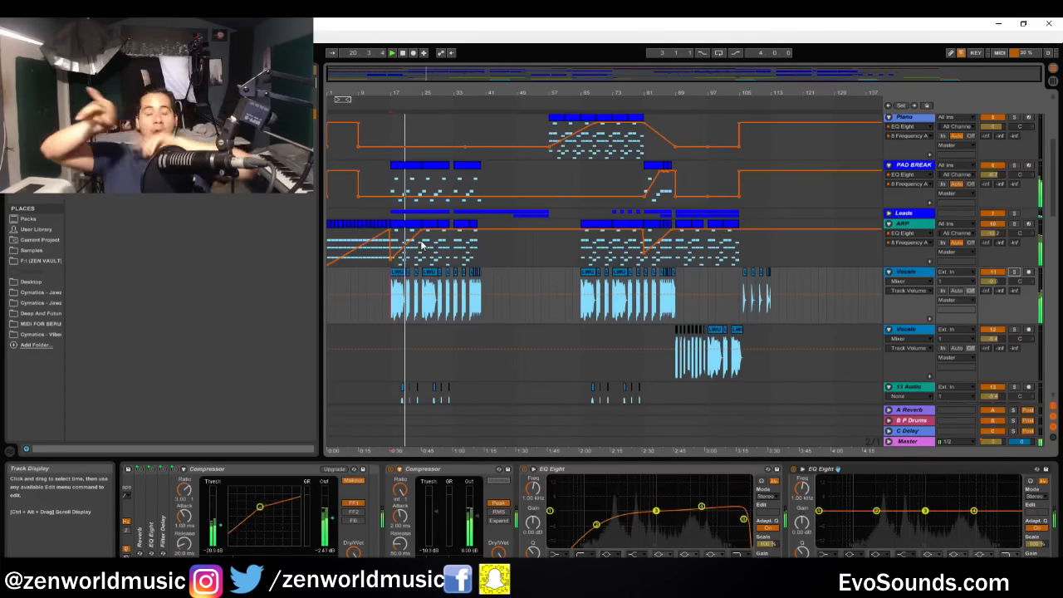
{"action": "scroll", "coordinate": [453, 371], "scroll_direction": "down", "scroll_amount": 2}
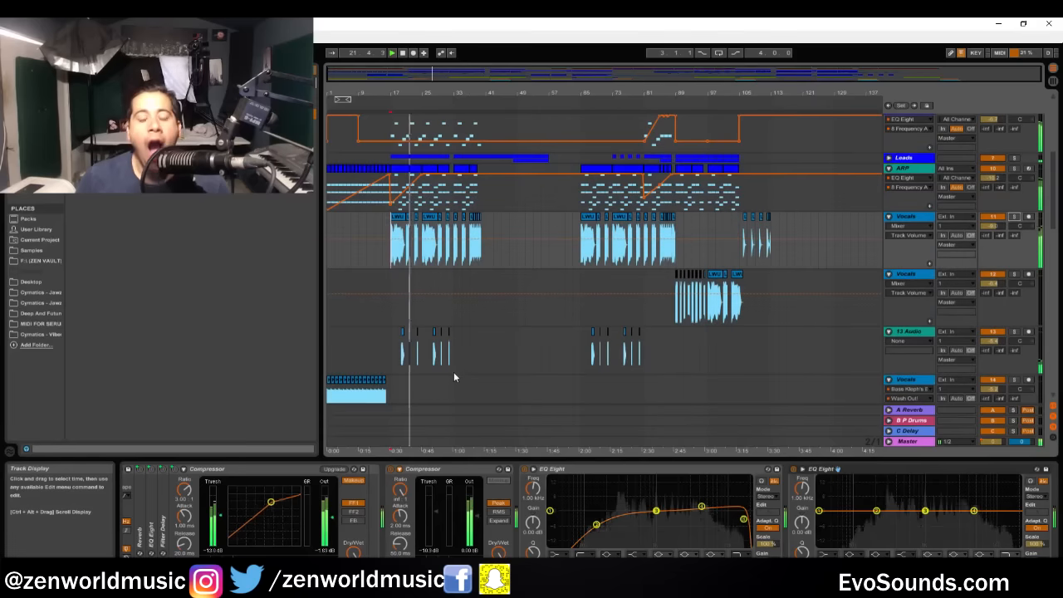
{"action": "left_click", "coordinate": [918, 332]}
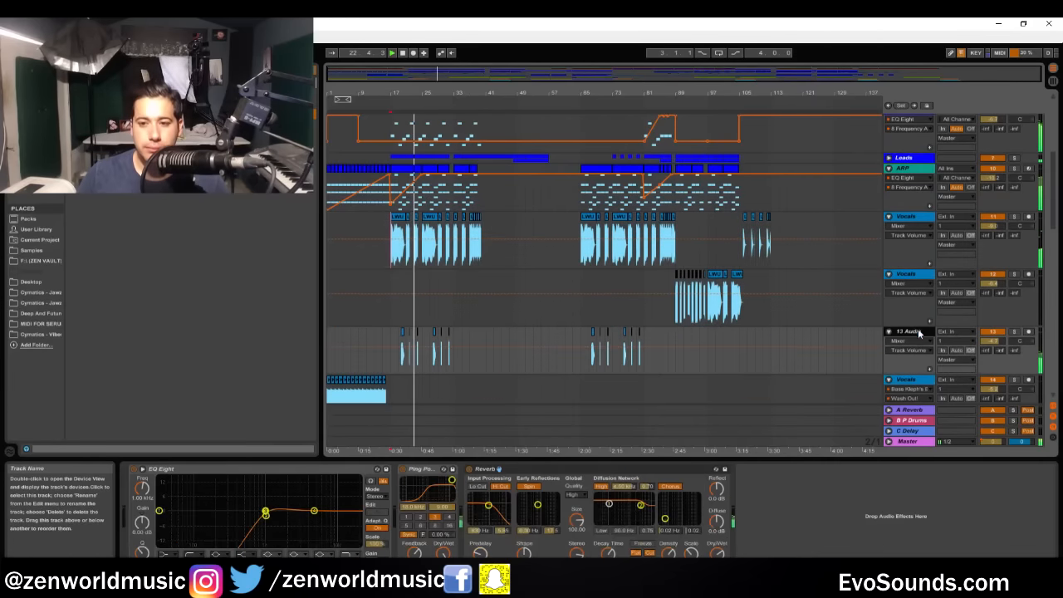
{"action": "left_click_drag", "start_coordinate": [681, 77], "coordinate": [515, 80]}
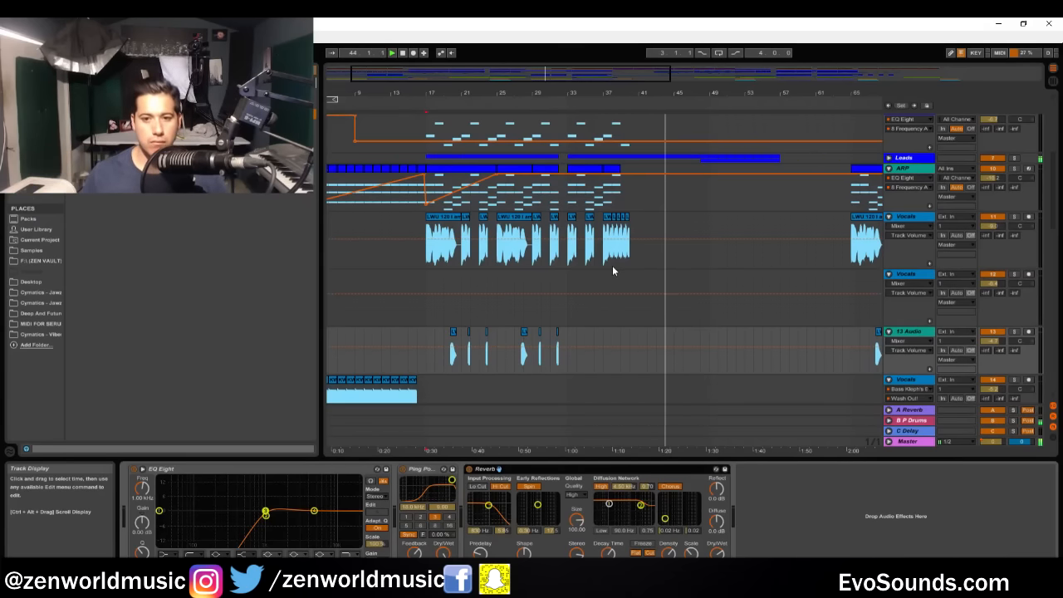
{"action": "scroll", "coordinate": [612, 264], "scroll_direction": "up", "scroll_amount": 3}
{"action": "key", "text": "space"}
Step: Expand the Leads group, solo it and play it from bar 48
{"action": "left_click_drag", "start_coordinate": [640, 81], "coordinate": [638, 72]}
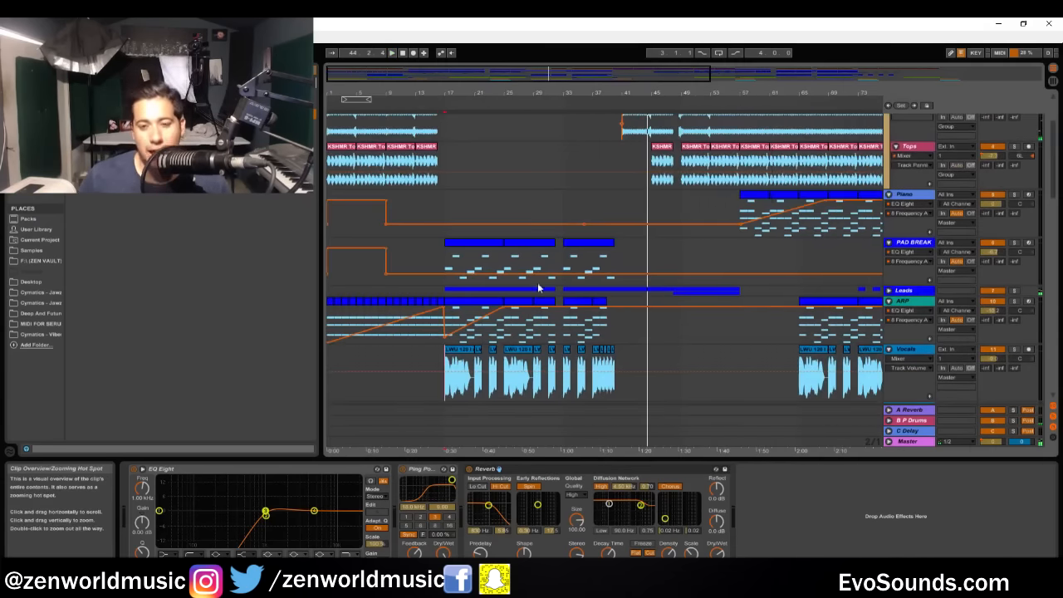
{"action": "scroll", "coordinate": [490, 306], "scroll_direction": "down", "scroll_amount": 2}
{"action": "scroll", "coordinate": [700, 324], "scroll_direction": "up", "scroll_amount": 3}
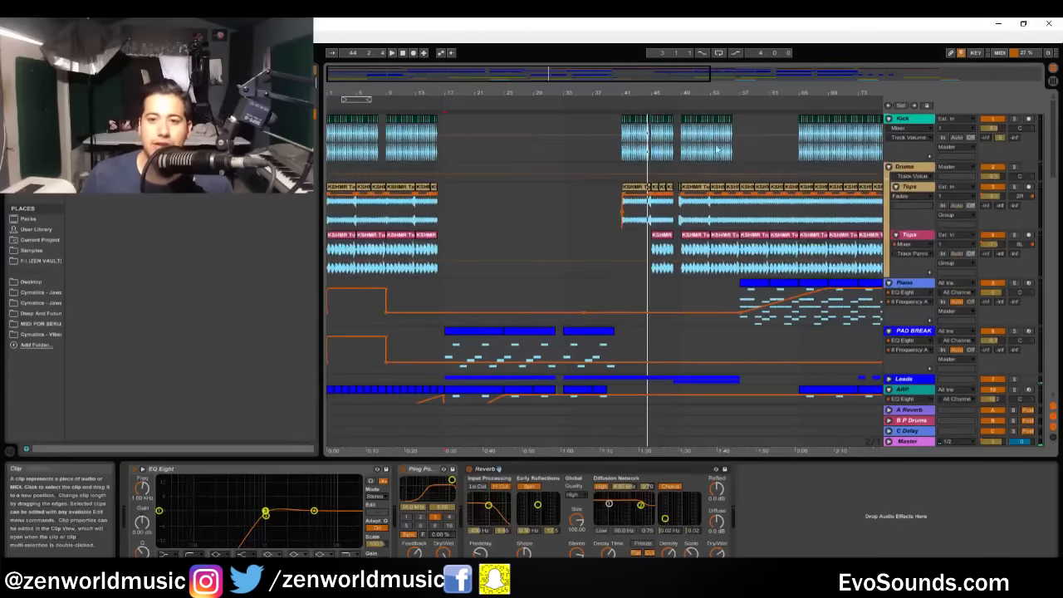
{"action": "scroll", "coordinate": [623, 199], "scroll_direction": "right", "scroll_amount": 4}
{"action": "scroll", "coordinate": [623, 199], "scroll_direction": "down", "scroll_amount": 3}
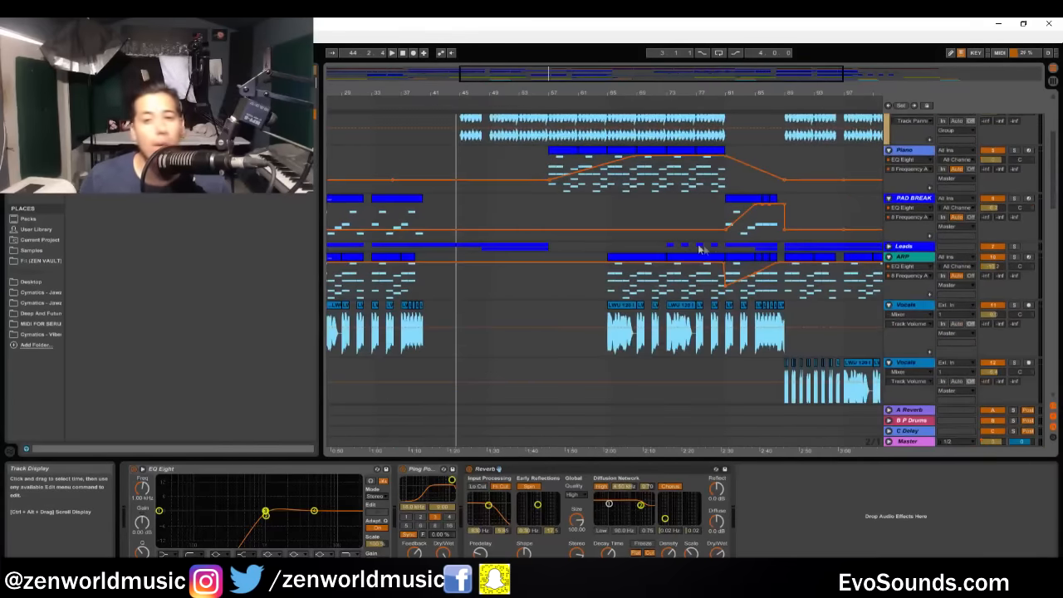
{"action": "left_click", "coordinate": [889, 247]}
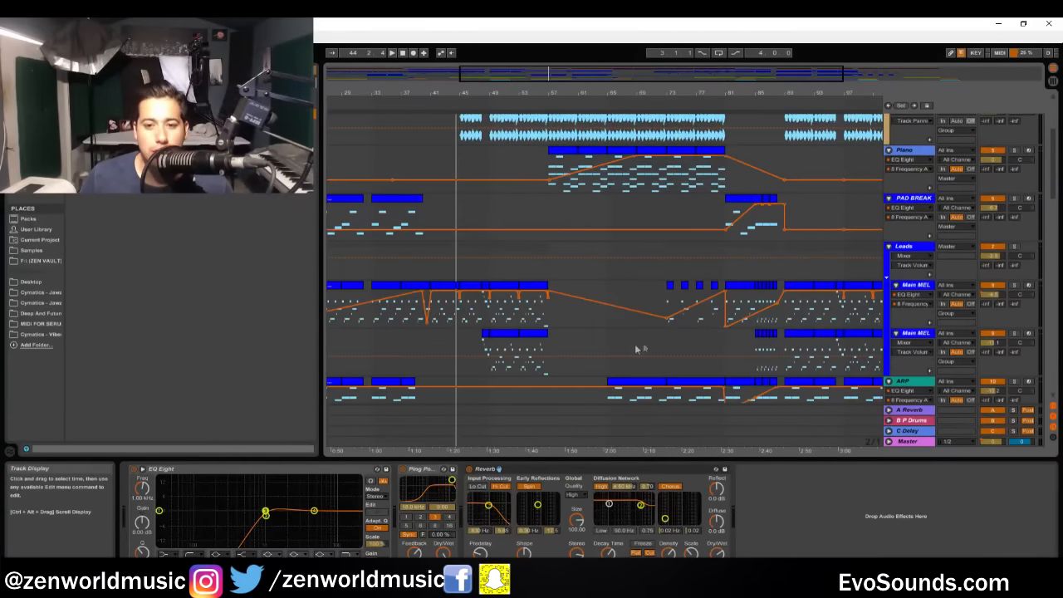
{"action": "left_click", "coordinate": [608, 332]}
{"action": "left_click", "coordinate": [486, 320]}
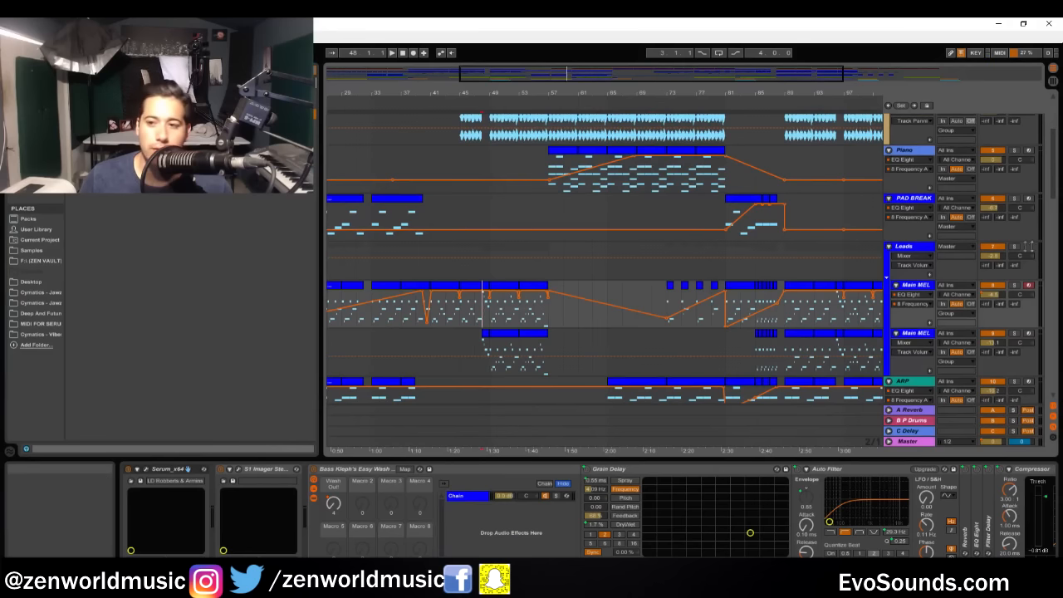
{"action": "key", "text": "space"}
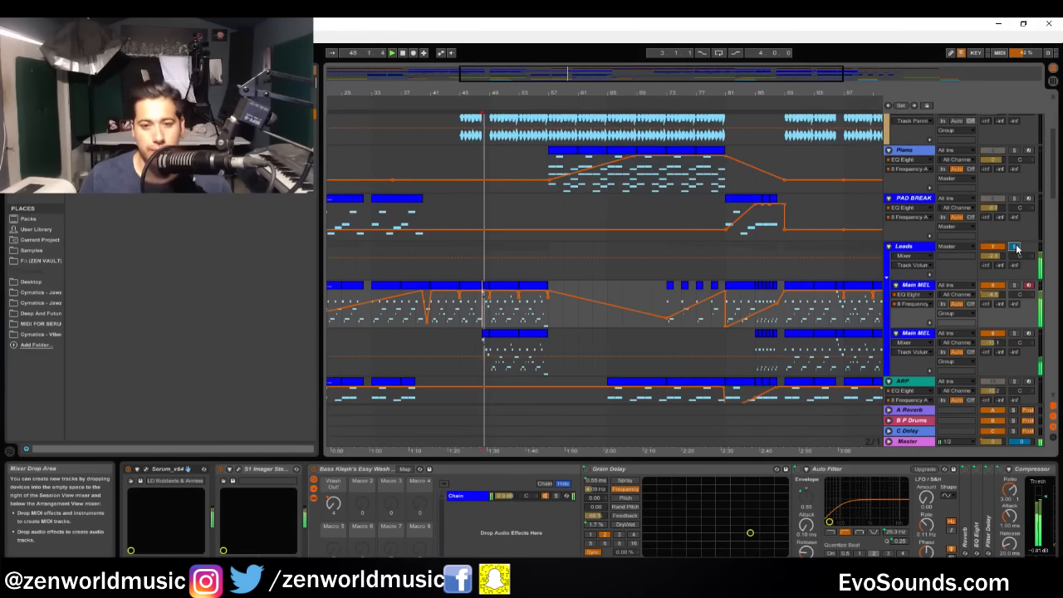
Step: Turn off the solo on the Leads group track
{"action": "right_click", "coordinate": [867, 245]}
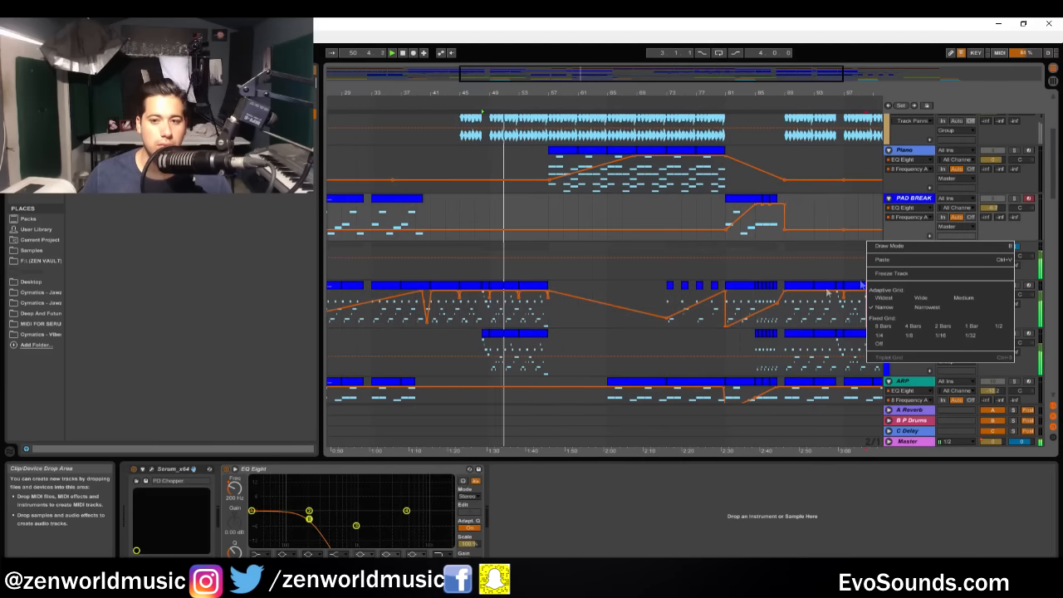
{"action": "left_click", "coordinate": [517, 245]}
{"action": "left_click_drag", "start_coordinate": [676, 70], "coordinate": [604, 76]}
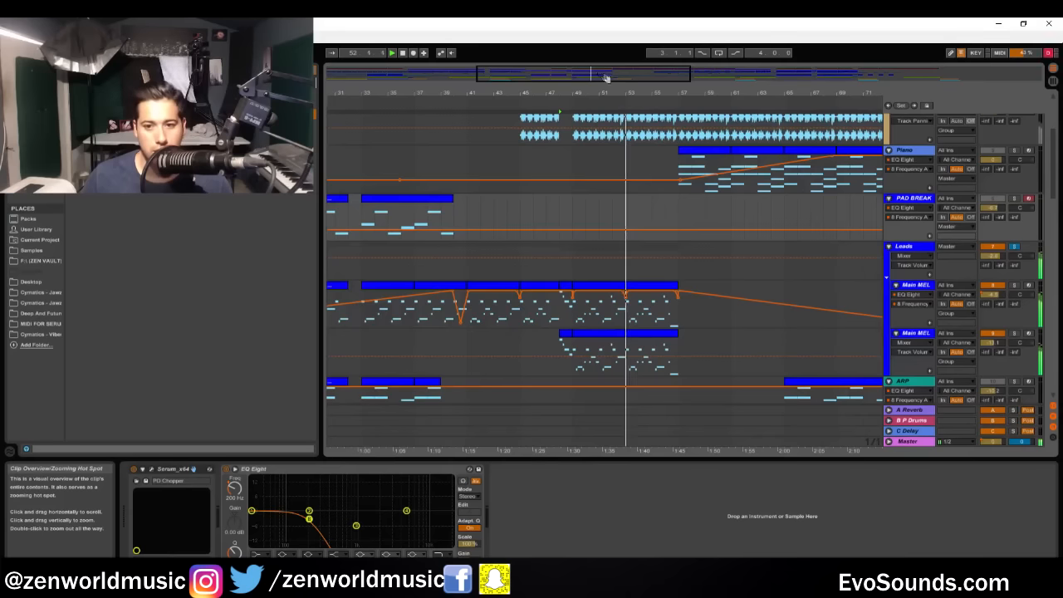
{"action": "left_click", "coordinate": [1012, 247]}
Step: Play the full mix from bar 88, just before the second Vocals track's clips begin
{"action": "left_click_drag", "start_coordinate": [610, 92], "coordinate": [607, 51]}
{"action": "scroll", "coordinate": [743, 321], "scroll_direction": "down", "scroll_amount": 1}
{"action": "scroll", "coordinate": [743, 321], "scroll_direction": "down", "scroll_amount": 1}
{"action": "left_click", "coordinate": [608, 355]}
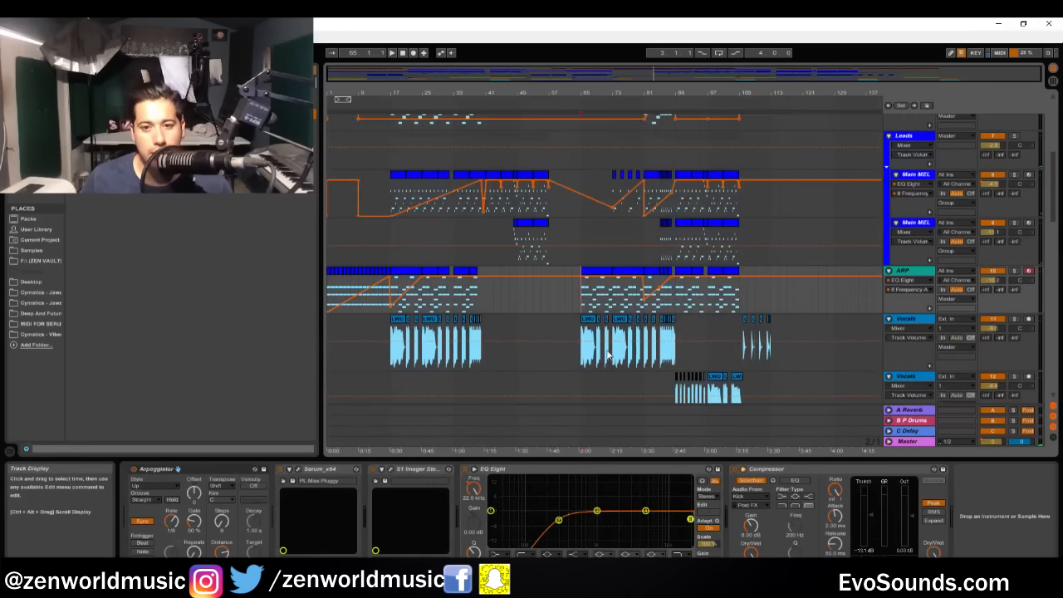
{"action": "left_click", "coordinate": [682, 360]}
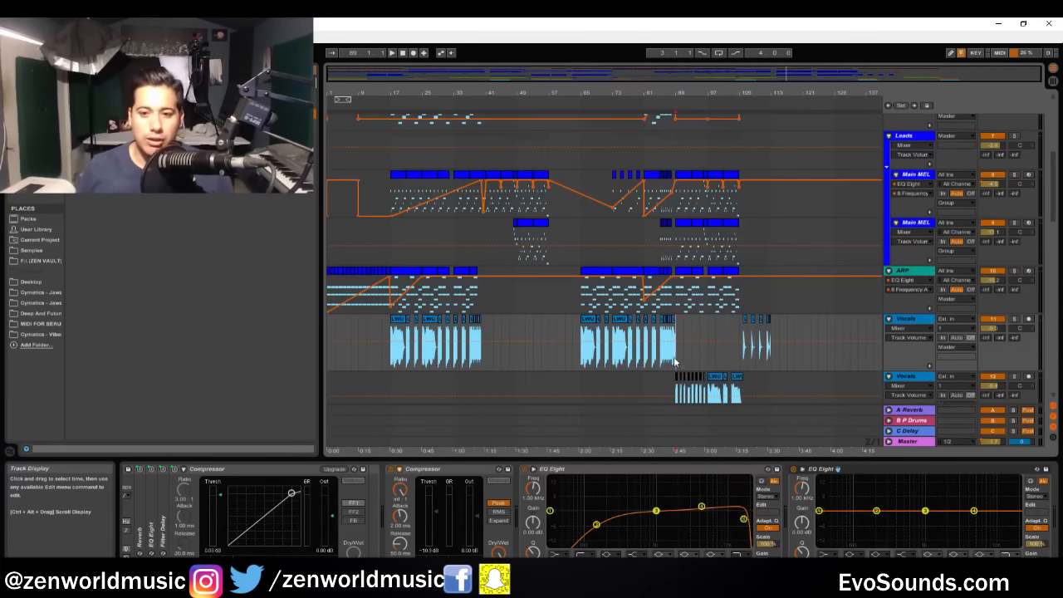
{"action": "left_click_drag", "start_coordinate": [847, 89], "coordinate": [826, 79]}
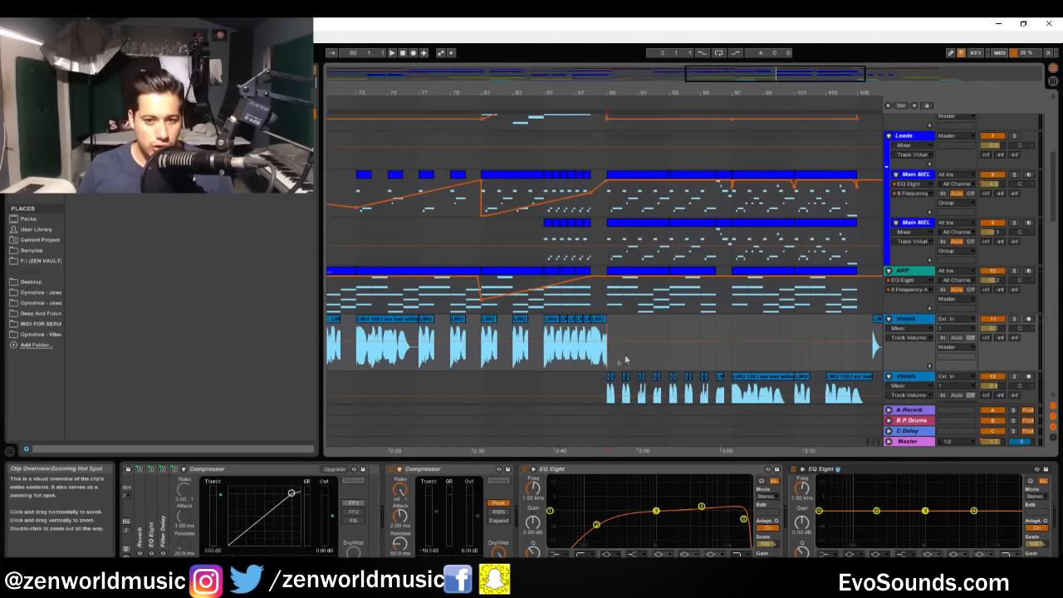
{"action": "left_click", "coordinate": [594, 359]}
{"action": "scroll", "coordinate": [606, 360], "scroll_direction": "down", "scroll_amount": 4}
{"action": "scroll", "coordinate": [618, 238], "scroll_direction": "up", "scroll_amount": 3}
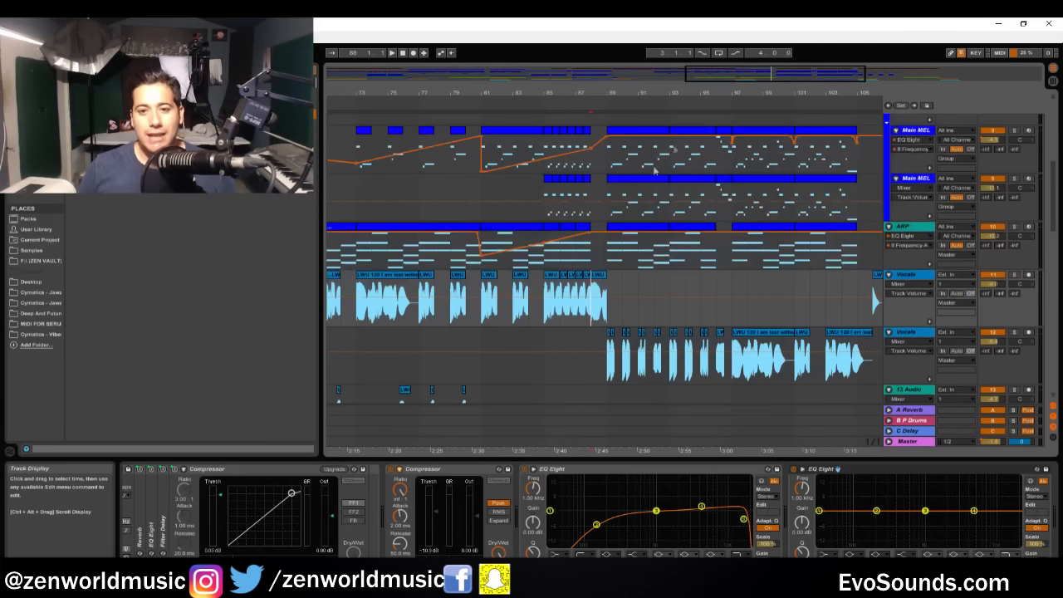
{"action": "left_click", "coordinate": [596, 308]}
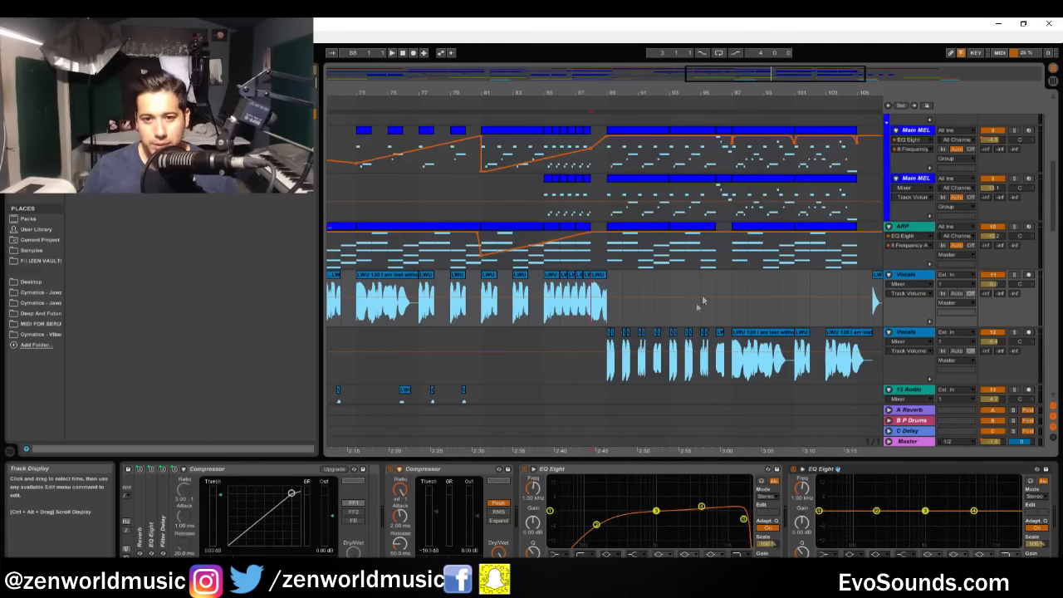
{"action": "key", "text": "space"}
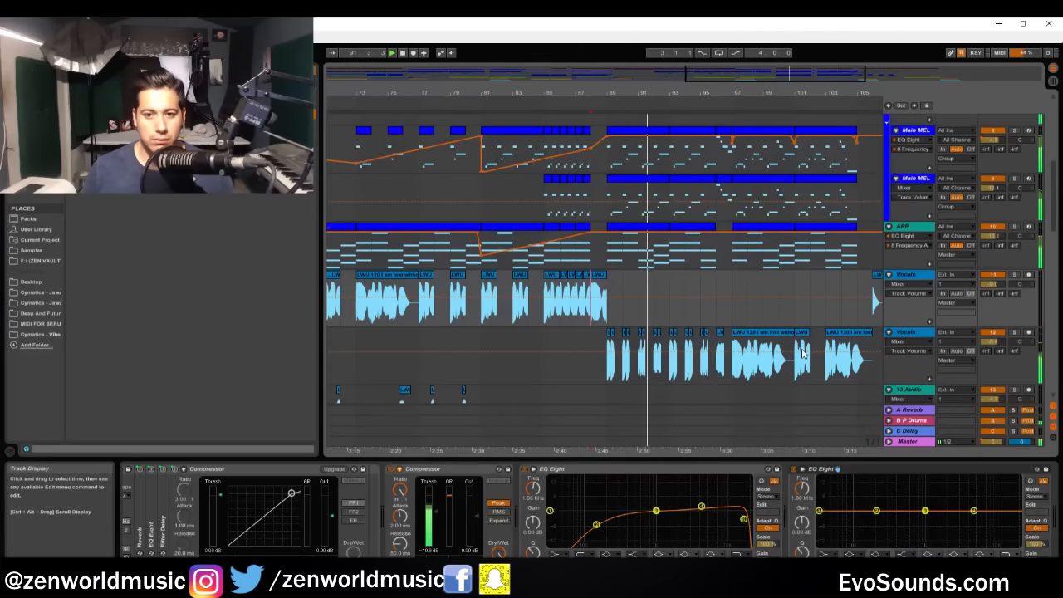
Step: Try filling the gap before bar 97 on the second Vocals track by duplicating the preceding clip's short end slice four times
{"action": "left_click", "coordinate": [917, 335]}
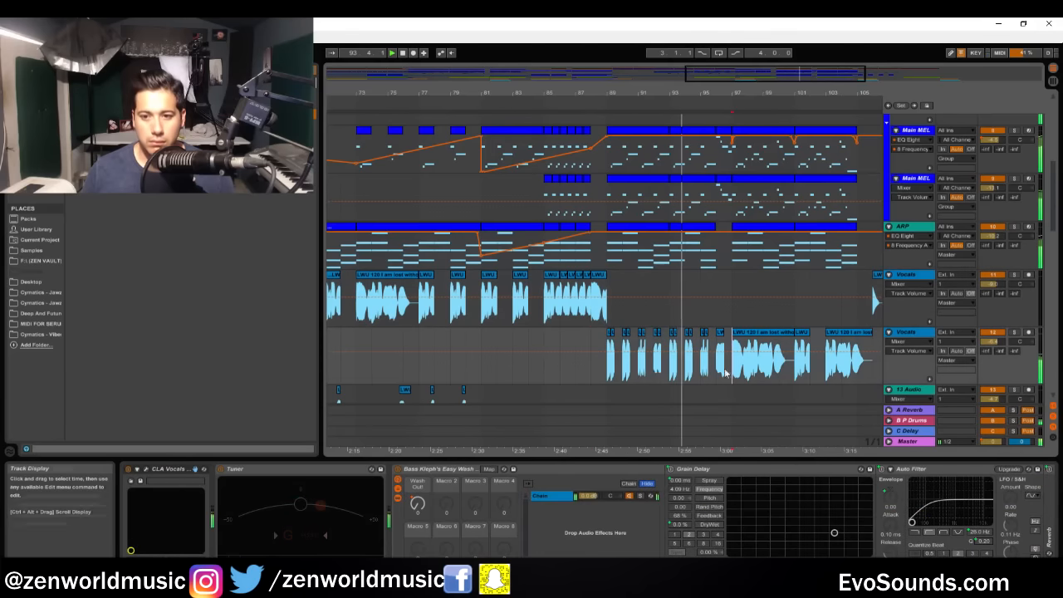
{"action": "scroll", "coordinate": [718, 371], "scroll_direction": "up", "scroll_amount": 8}
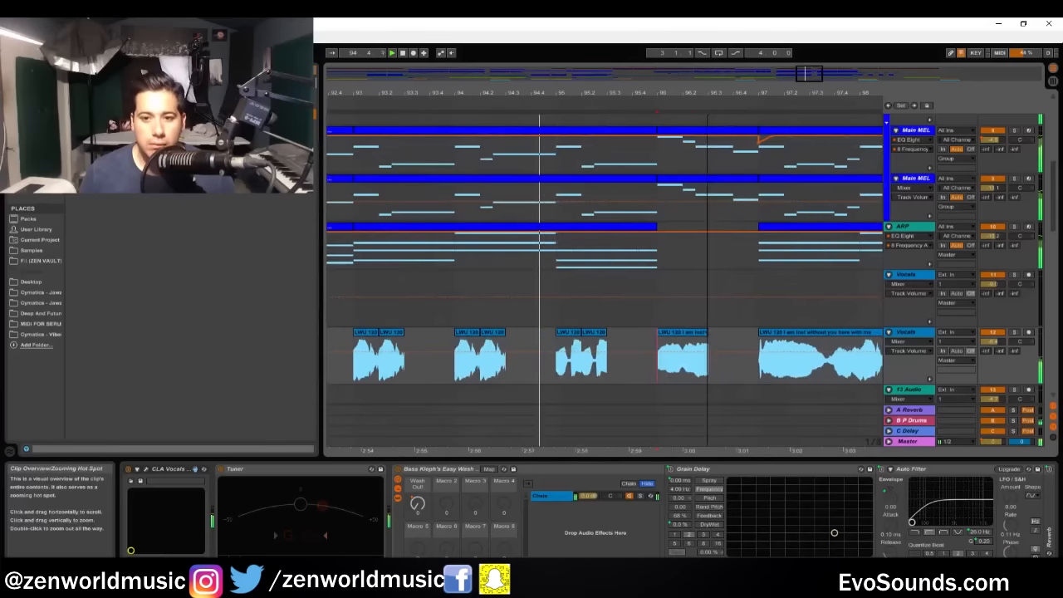
{"action": "left_click_drag", "start_coordinate": [698, 376], "coordinate": [707, 376]}
{"action": "key", "text": "ctrl+d"}
{"action": "key", "text": "ctrl+d"}
{"action": "key", "text": "ctrl+d"}
{"action": "key", "text": "ctrl+d"}
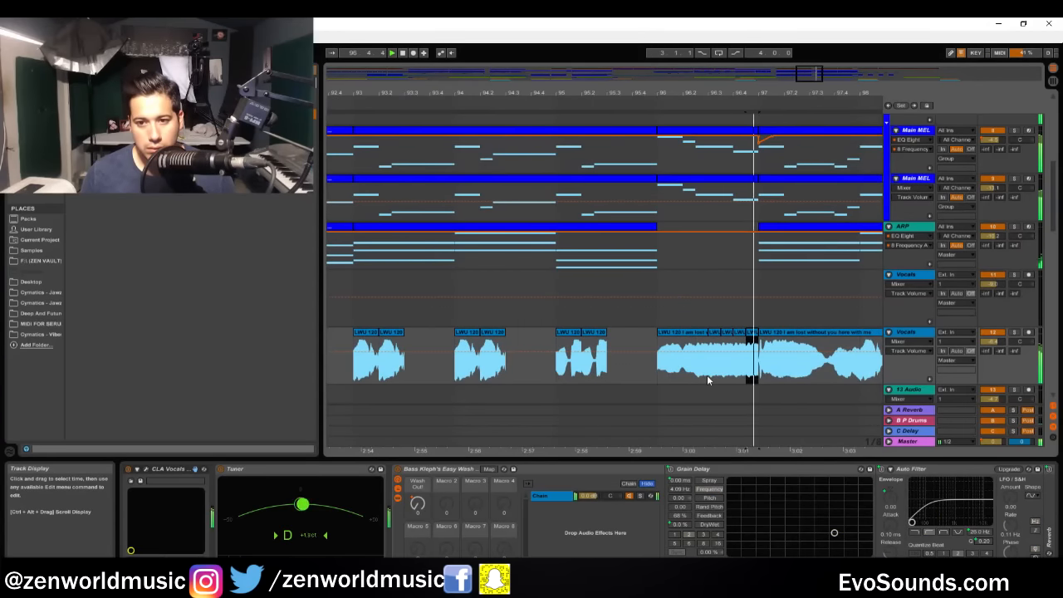
Step: Delete the duplicated vocal slices from the gap before bar 97 and stop playback
{"action": "left_click", "coordinate": [710, 361], "text": "shift"}
{"action": "key", "text": "Delete"}
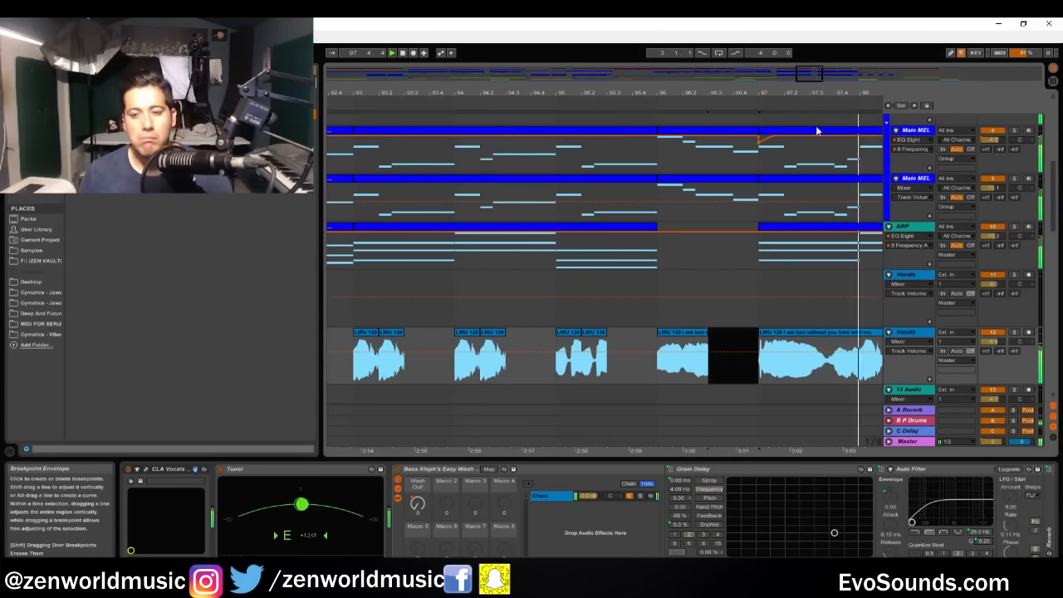
{"action": "key", "text": "space"}
{"action": "left_click_drag", "start_coordinate": [807, 73], "coordinate": [805, 37]}
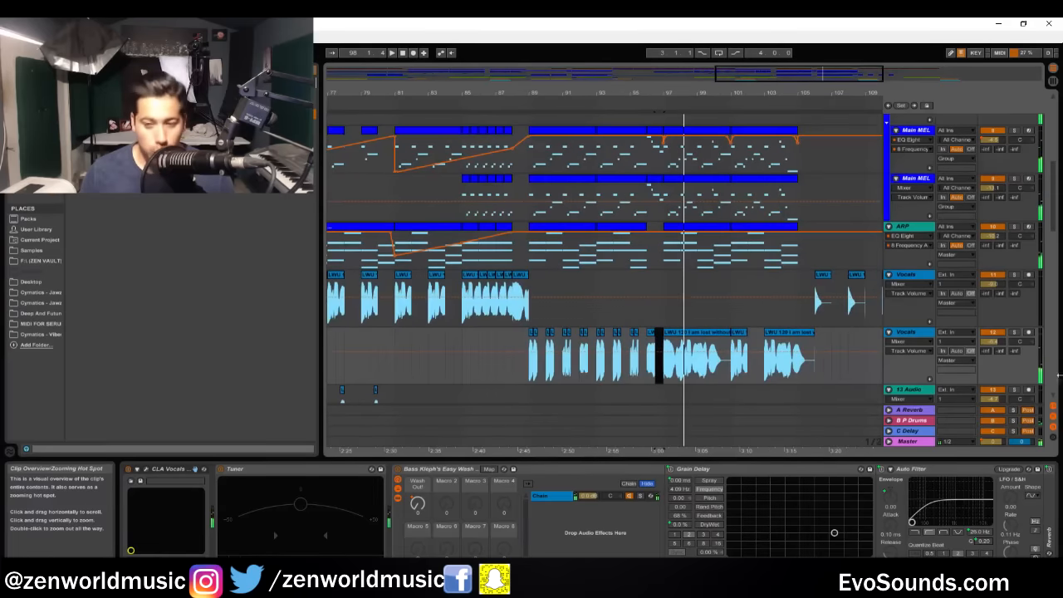
Step: Solo the second Vocals track and play it from bar 89
{"action": "double_click", "coordinate": [912, 334]}
{"action": "left_click", "coordinate": [531, 370]}
{"action": "left_click", "coordinate": [1013, 333]}
{"action": "key", "text": "space"}
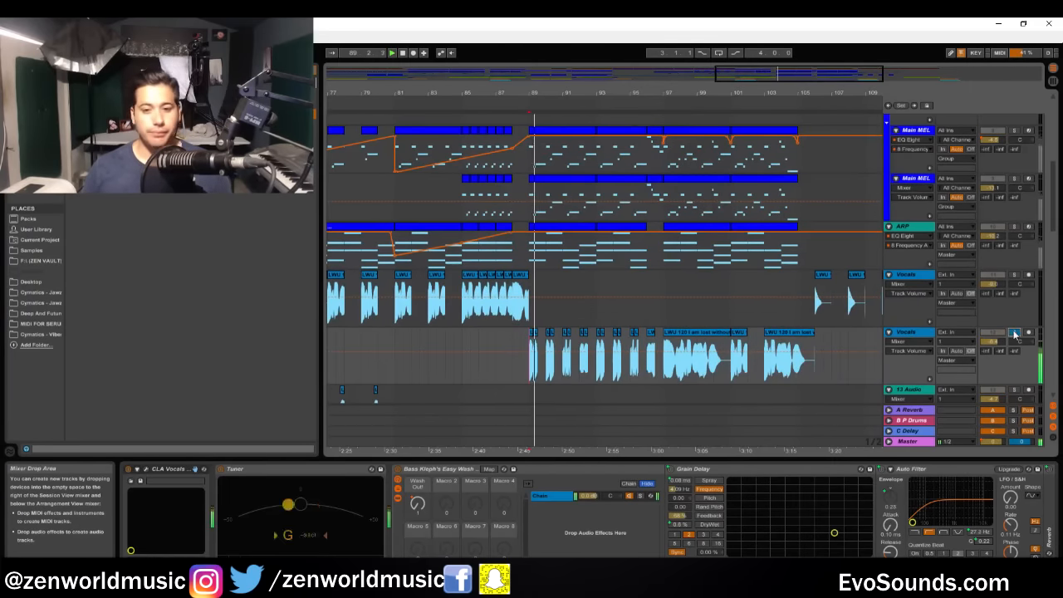
Step: Review the second Vocals track's compressor and EQ Eight devices while it plays soloed, and stop playback
{"action": "left_click_drag", "start_coordinate": [997, 565], "coordinate": [1030, 565]}
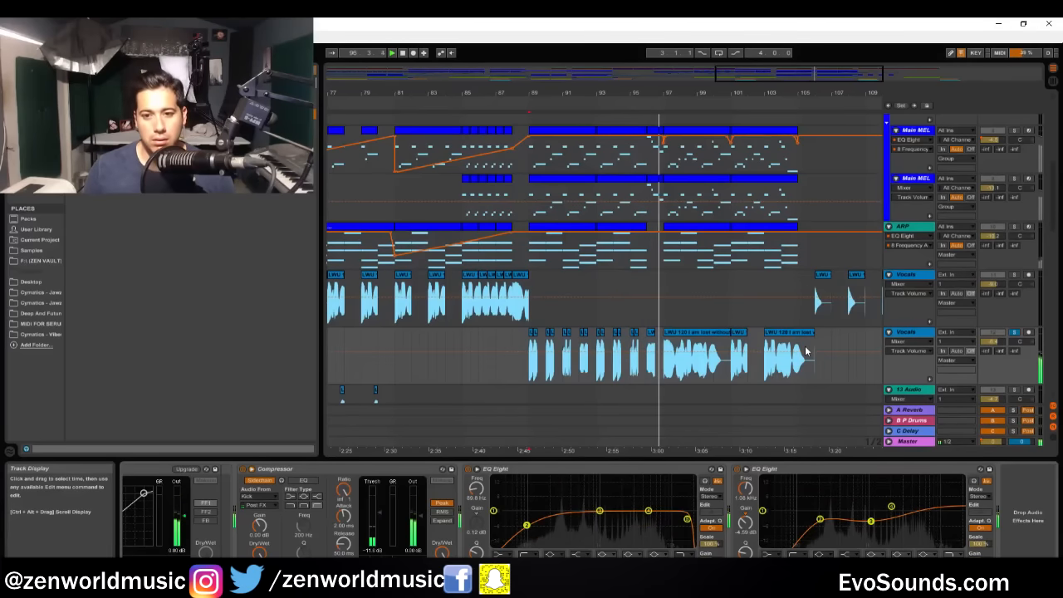
{"action": "left_click", "coordinate": [912, 334]}
{"action": "key", "text": "space"}
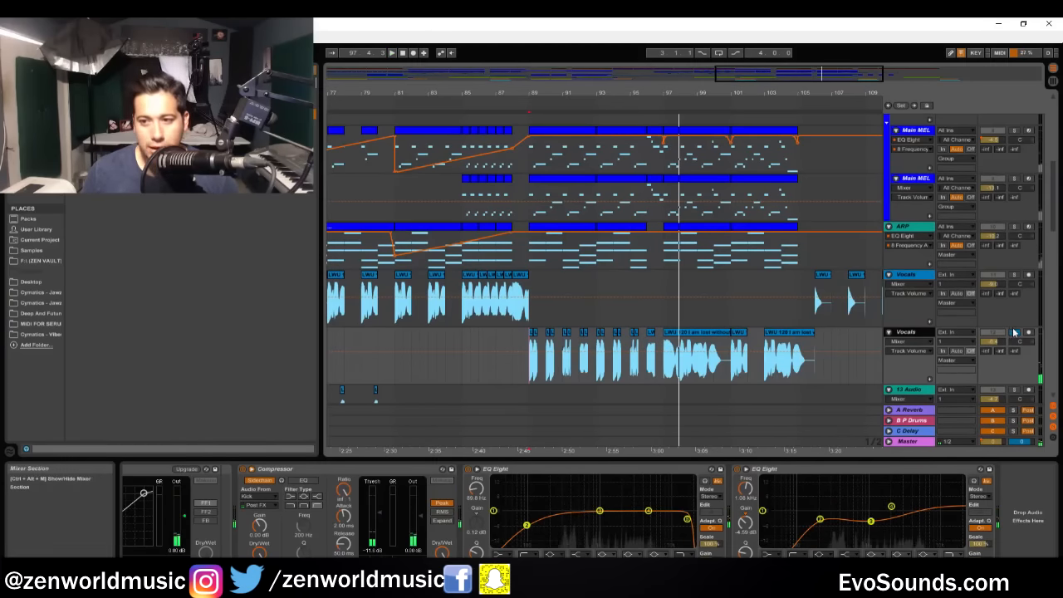
Step: Clear the second Vocals track's solo and play the full mix briefly from bar 89
{"action": "left_click", "coordinate": [529, 323]}
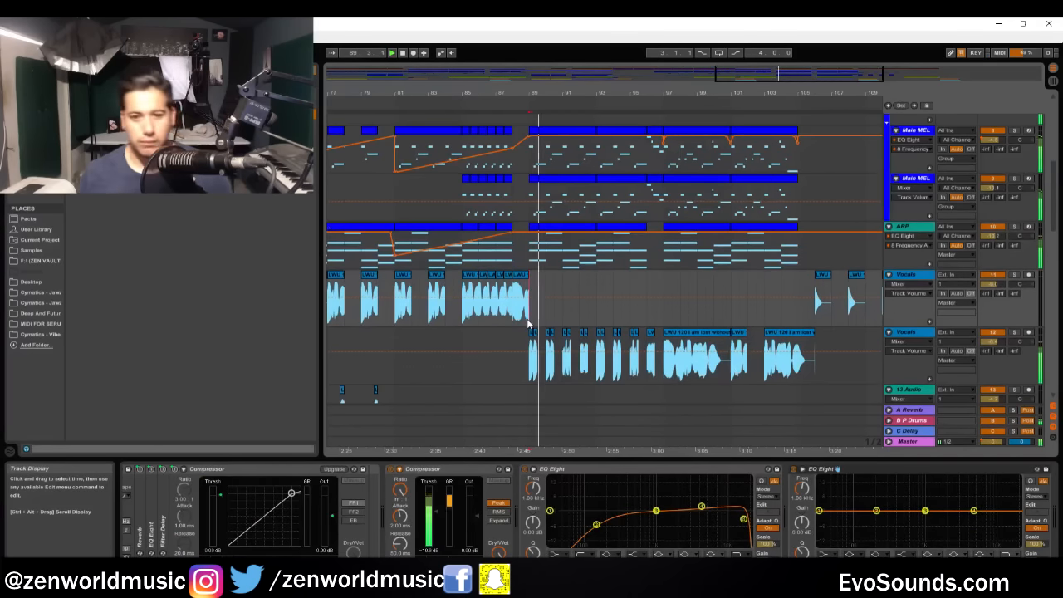
{"action": "key", "text": "Tab"}
{"action": "key", "text": "Tab"}
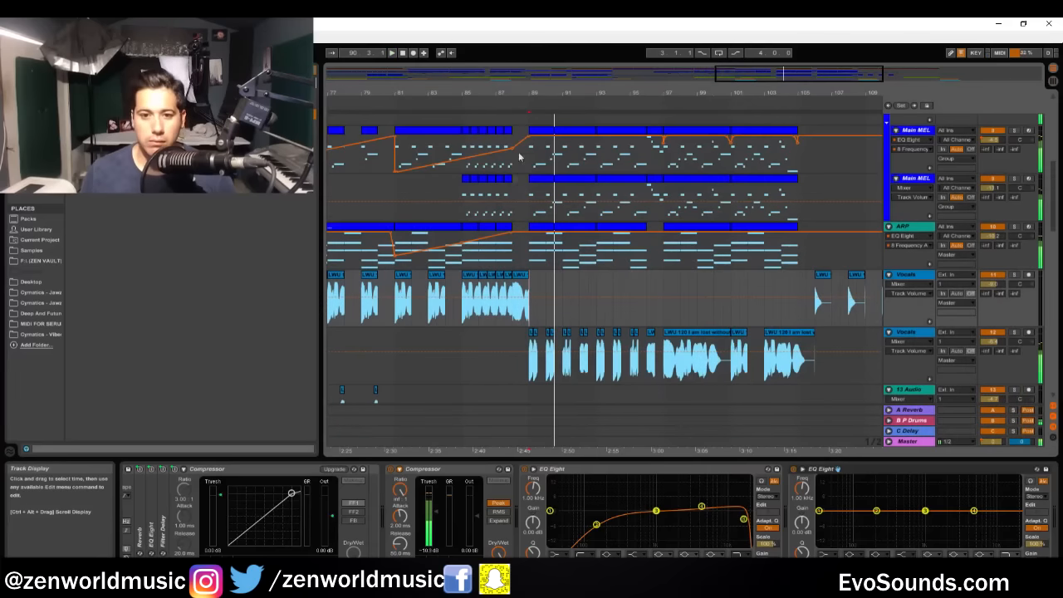
{"action": "key", "text": "space"}
Step: Select the end of the first Vocals track's clip before bar 89 and review the second Vocals track's effect chain through its final EQ
{"action": "left_click", "coordinate": [700, 333]}
{"action": "left_click_drag", "start_coordinate": [530, 314], "coordinate": [523, 313]}
{"action": "left_click", "coordinate": [911, 334]}
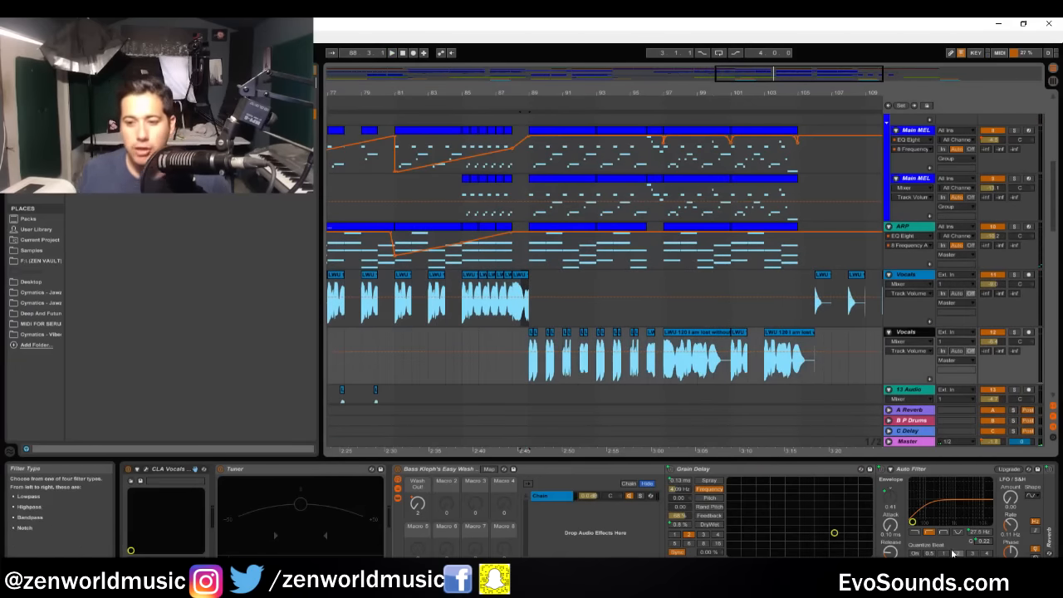
{"action": "left_click", "coordinate": [1020, 567]}
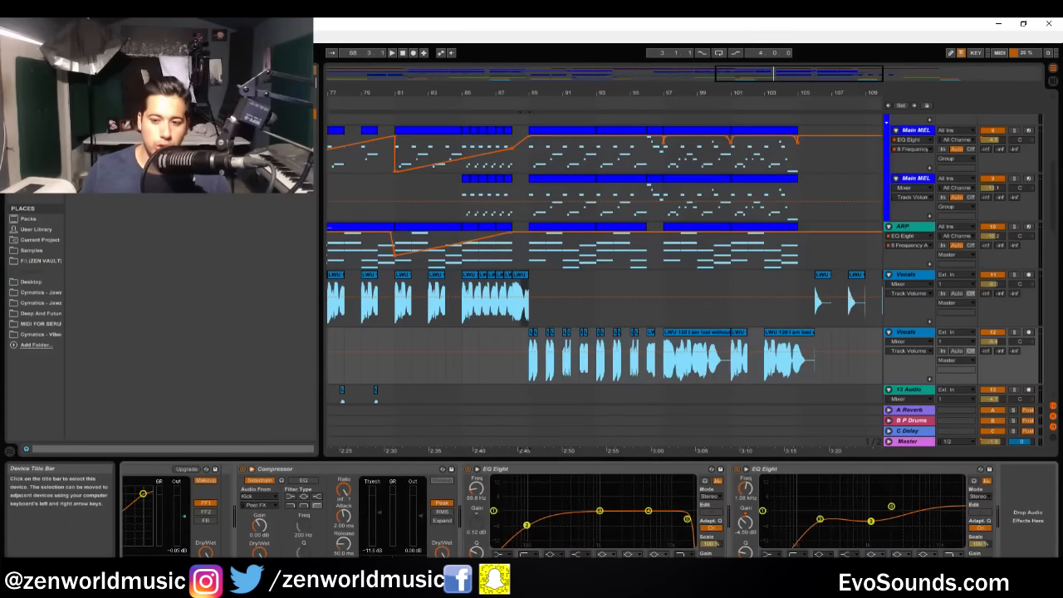
Step: Solo the upper Main MEL track, play it from bar 89, and add the second Vocals track to the solo
{"action": "scroll", "coordinate": [620, 288], "scroll_direction": "up", "scroll_amount": 3}
{"action": "left_click", "coordinate": [570, 187]}
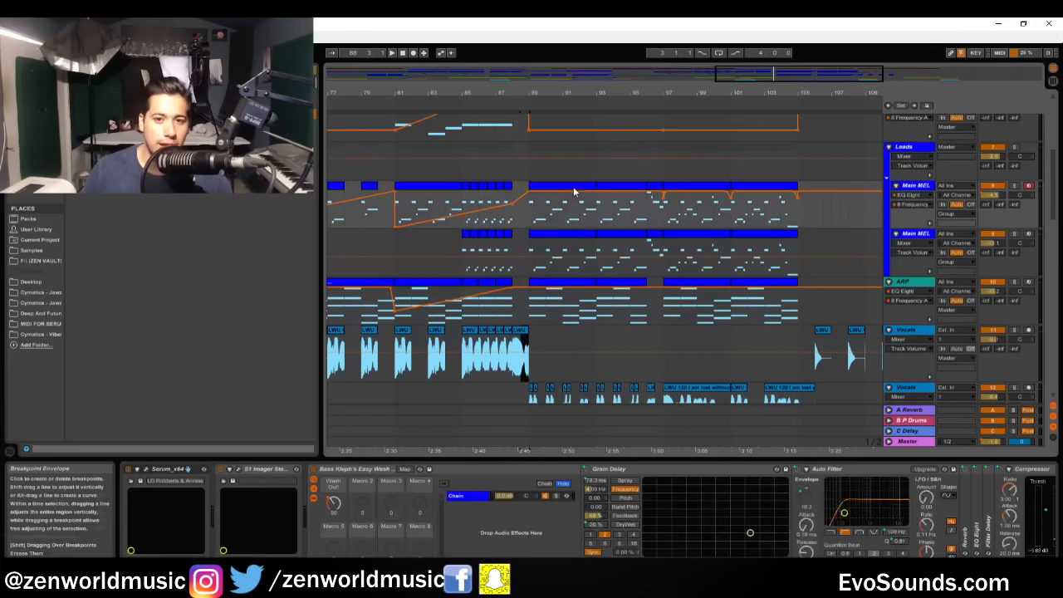
{"action": "left_click", "coordinate": [1014, 186]}
{"action": "key", "text": "space"}
{"action": "scroll", "coordinate": [1009, 355], "scroll_direction": "down", "scroll_amount": 3}
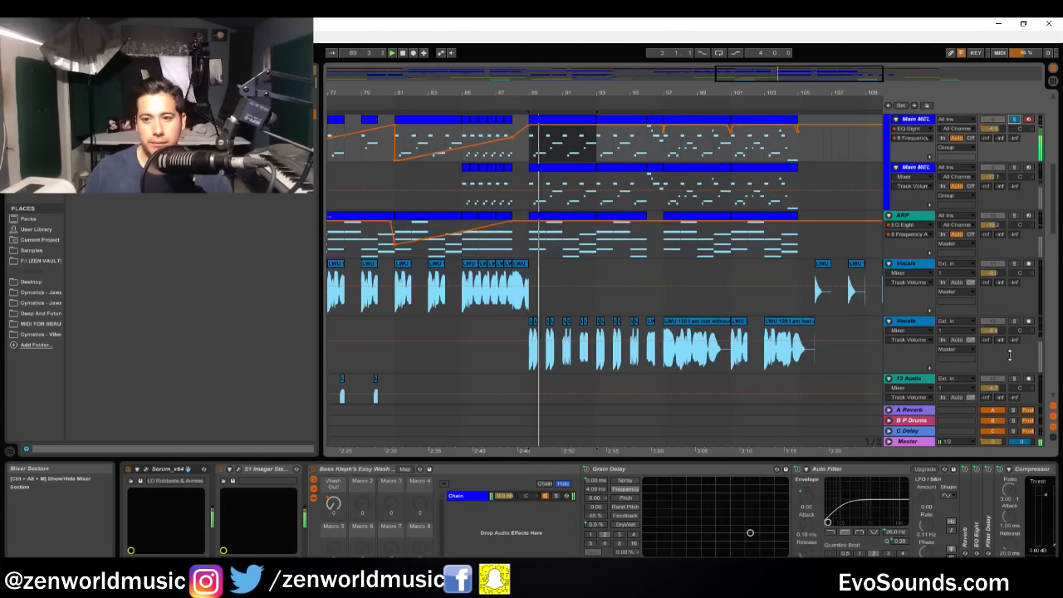
{"action": "left_click", "coordinate": [1014, 323]}
{"action": "key", "text": "space"}
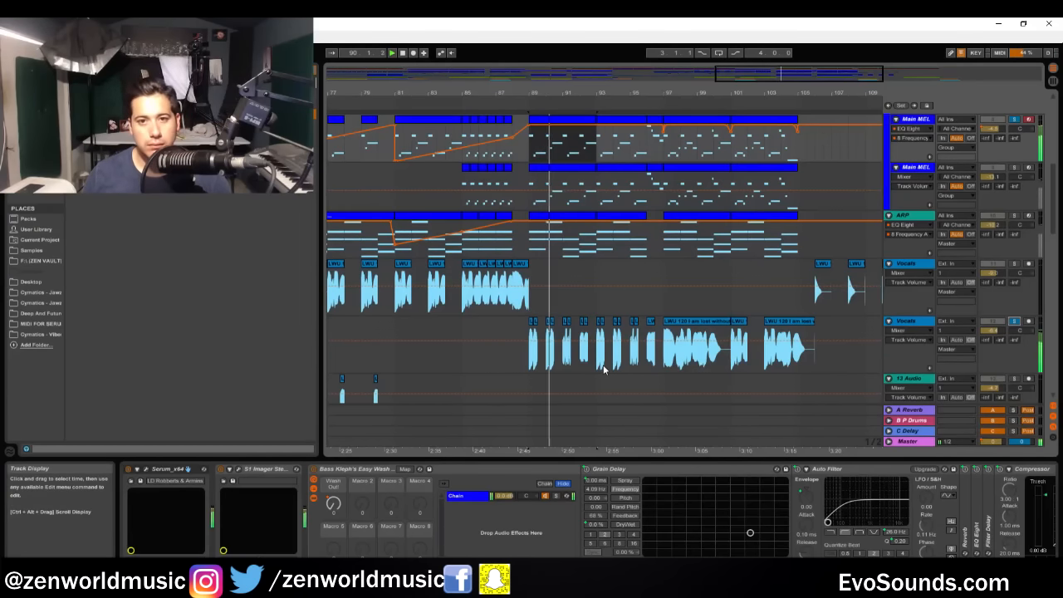
Step: Clear the solos and play the full mix across the transition into bar 89
{"action": "key", "text": "Tab"}
{"action": "key", "text": "Tab"}
{"action": "left_click", "coordinate": [1017, 322]}
{"action": "key", "text": "space"}
{"action": "left_click_drag", "start_coordinate": [812, 71], "coordinate": [764, 75]}
{"action": "key", "text": "space"}
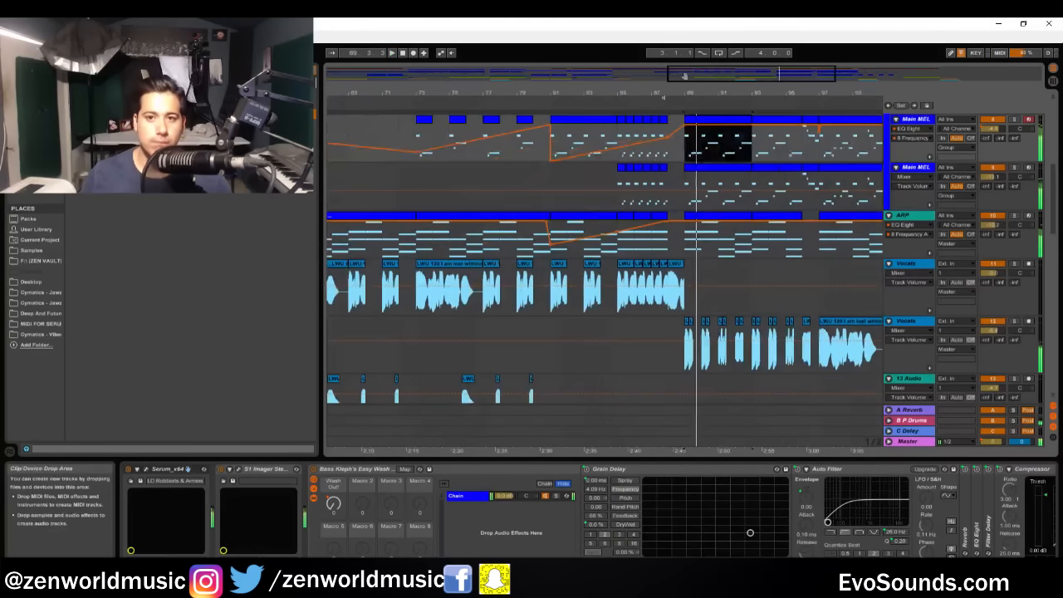
Step: Show the effect chain of the 13 Audio track and focus the arrangement on its clips between bars 71 and 82
{"action": "scroll", "coordinate": [658, 259], "scroll_direction": "up", "scroll_amount": 1}
{"action": "scroll", "coordinate": [743, 324], "scroll_direction": "down", "scroll_amount": 3}
{"action": "scroll", "coordinate": [744, 325], "scroll_direction": "up", "scroll_amount": 5}
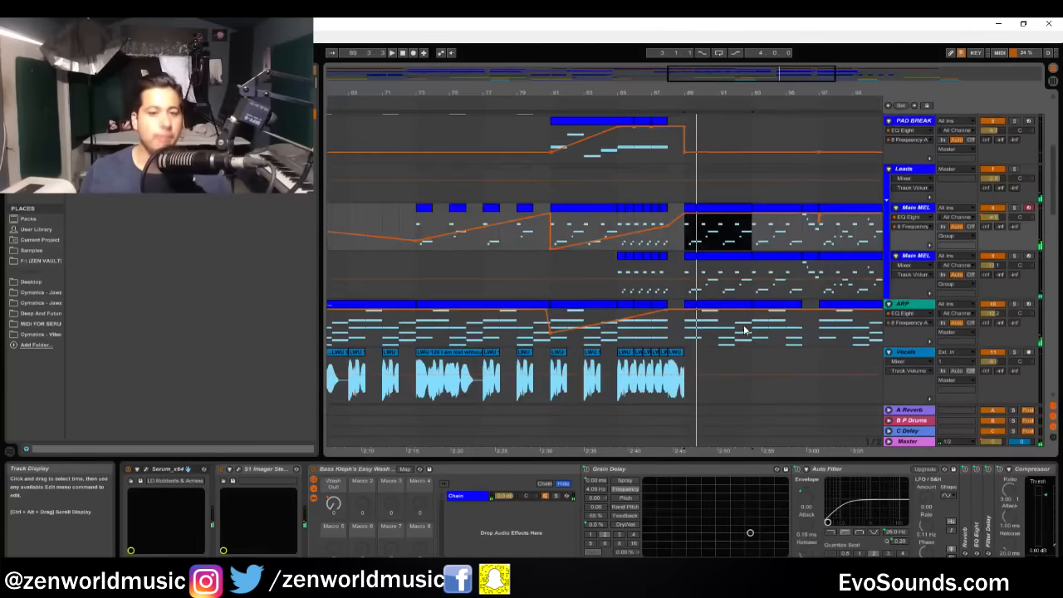
{"action": "scroll", "coordinate": [515, 315], "scroll_direction": "down", "scroll_amount": 3}
{"action": "left_click", "coordinate": [458, 370]}
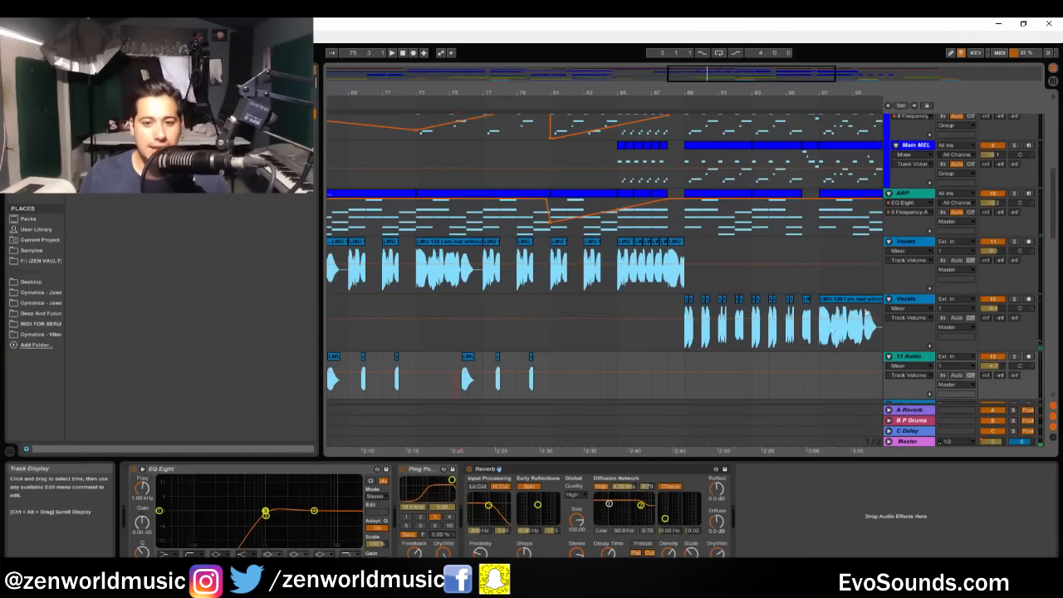
{"action": "left_click_drag", "start_coordinate": [702, 74], "coordinate": [712, 93]}
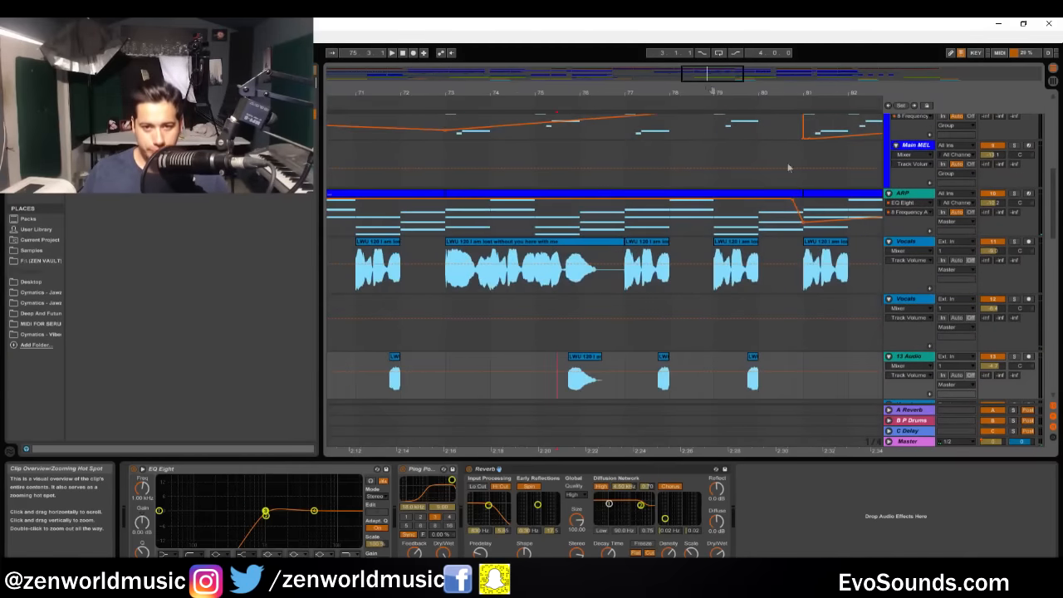
Step: Solo the 13 Audio track's clips from bar 75, compare them with the first Vocals track soloed, and return to the full mix
{"action": "left_click", "coordinate": [1014, 357]}
{"action": "key", "text": "space"}
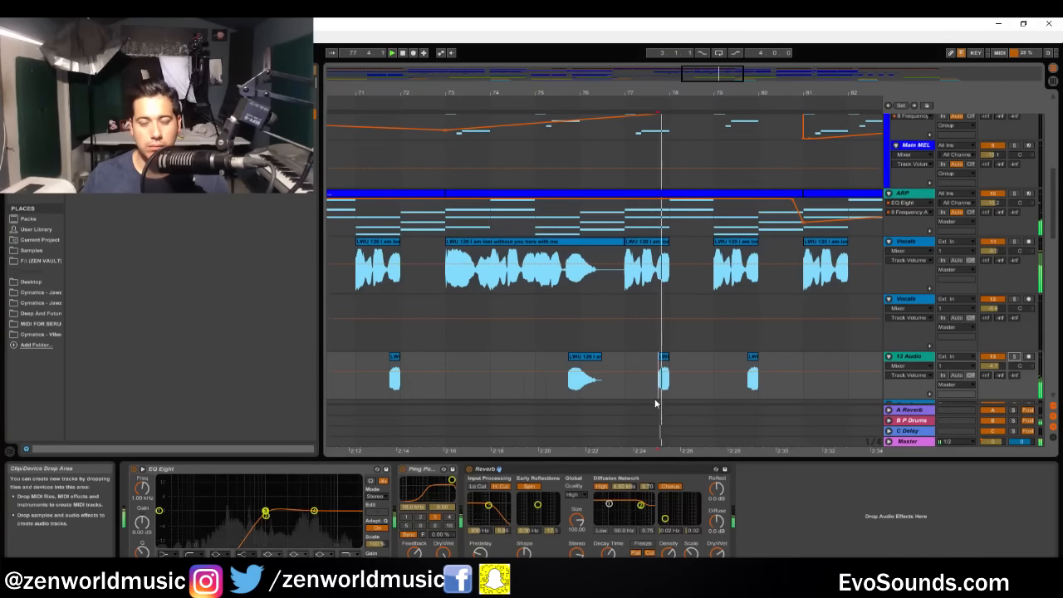
{"action": "key", "text": "space"}
{"action": "left_click", "coordinate": [1015, 242]}
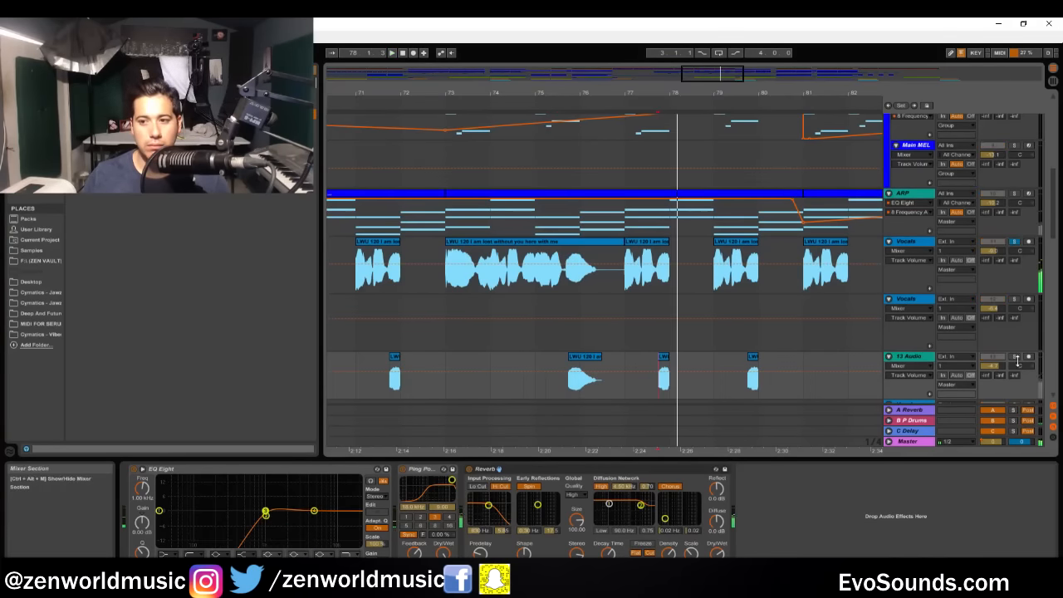
{"action": "left_click", "coordinate": [1015, 357]}
{"action": "key", "text": "space"}
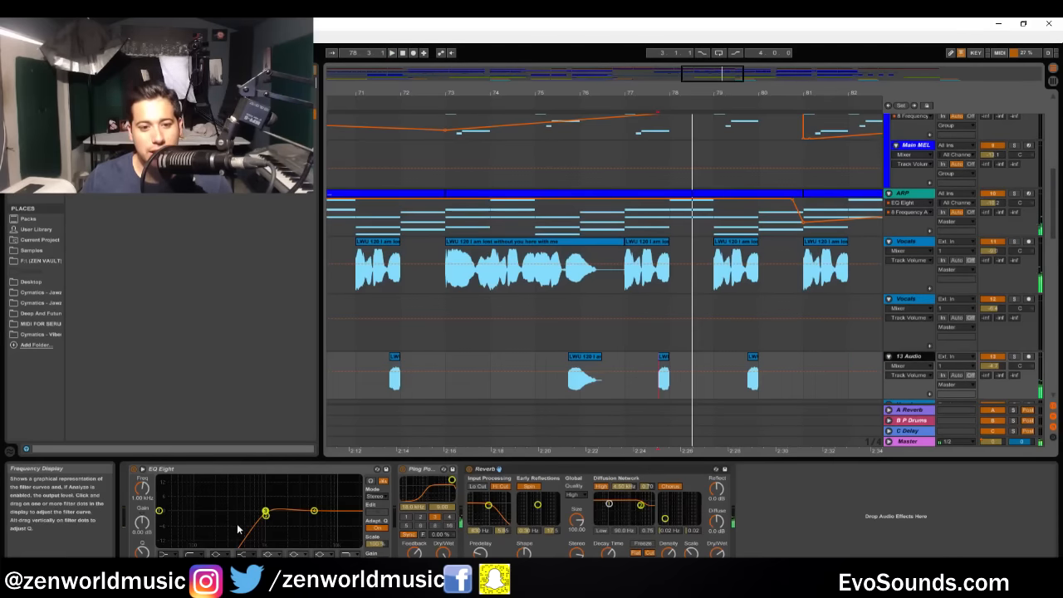
Step: Lower the low-cut band of the 13 Audio track's EQ Eight to 932 Hz and resume playback
{"action": "left_click_drag", "start_coordinate": [266, 516], "coordinate": [262, 518]}
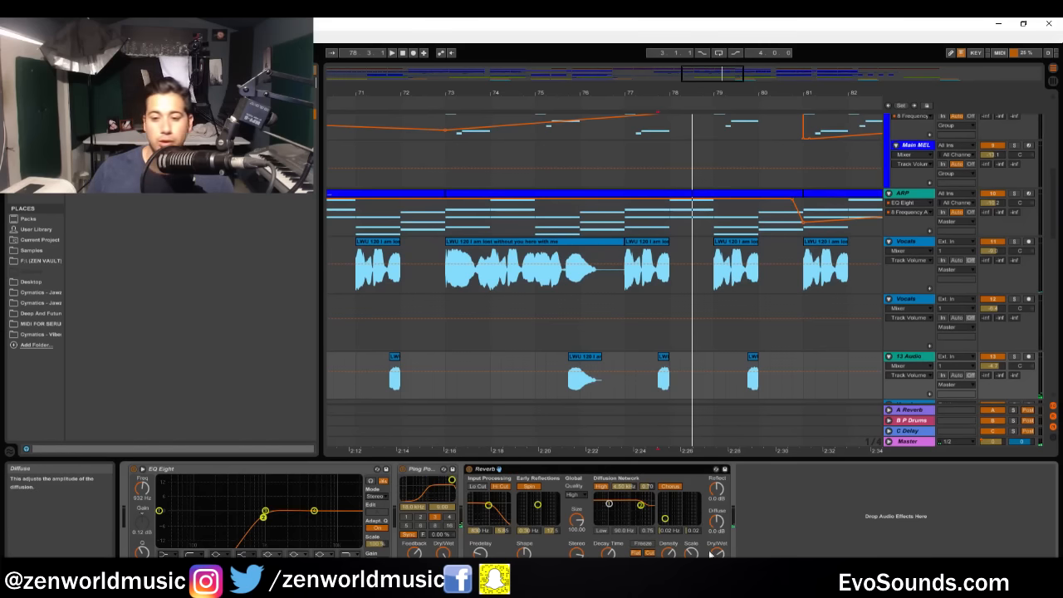
{"action": "key", "text": "space"}
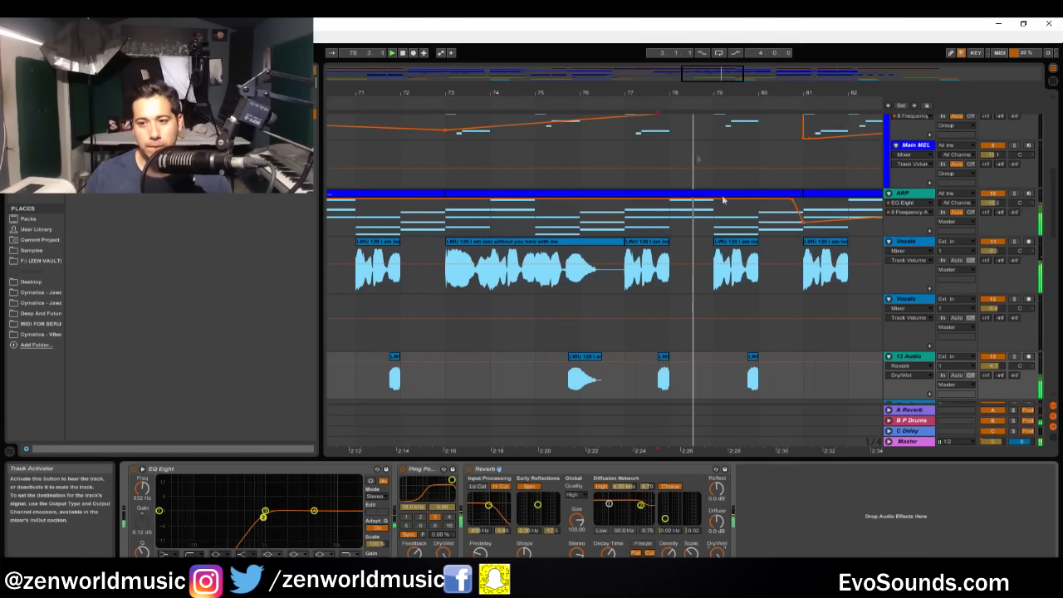
Step: Set the playback position to bar 99 on the lower Tops track and show the Drums group's EQ Eight
{"action": "left_click_drag", "start_coordinate": [711, 79], "coordinate": [711, 33]}
{"action": "scroll", "coordinate": [676, 207], "scroll_direction": "up", "scroll_amount": 5}
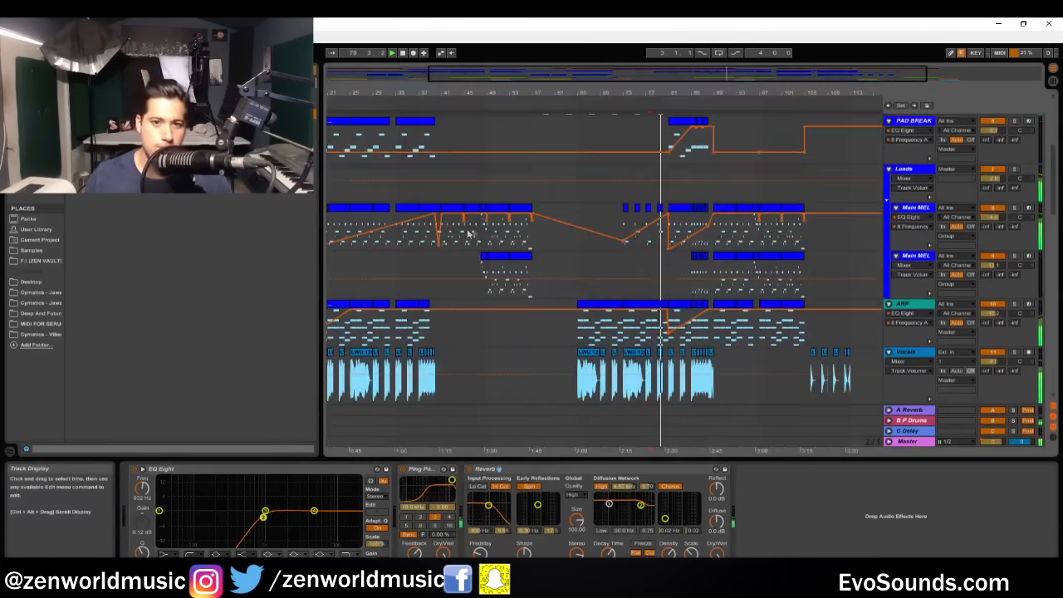
{"action": "scroll", "coordinate": [467, 234], "scroll_direction": "up", "scroll_amount": 5}
{"action": "left_click", "coordinate": [906, 167]}
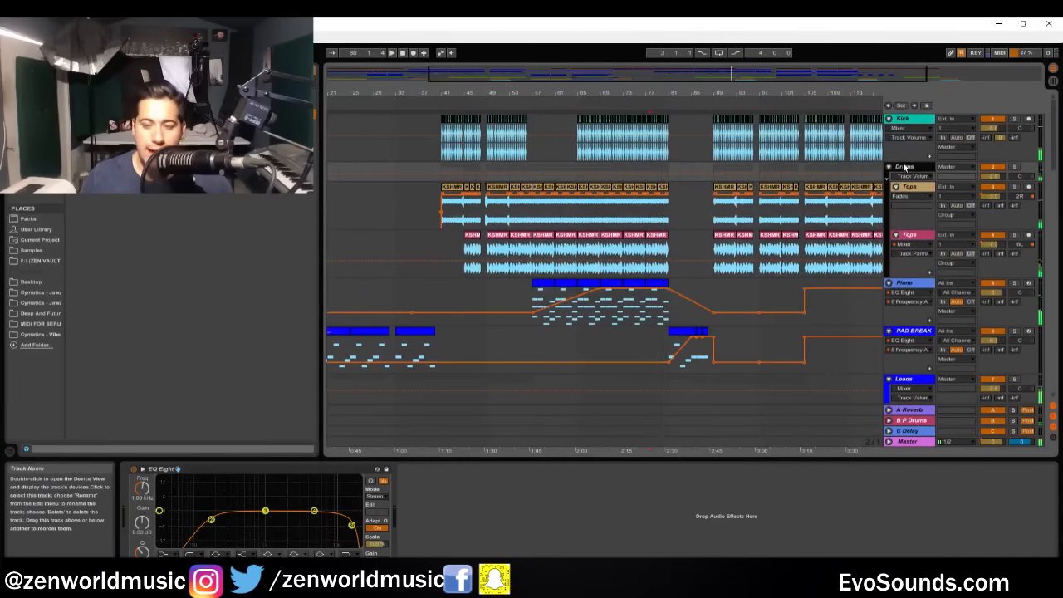
{"action": "left_click", "coordinate": [803, 281]}
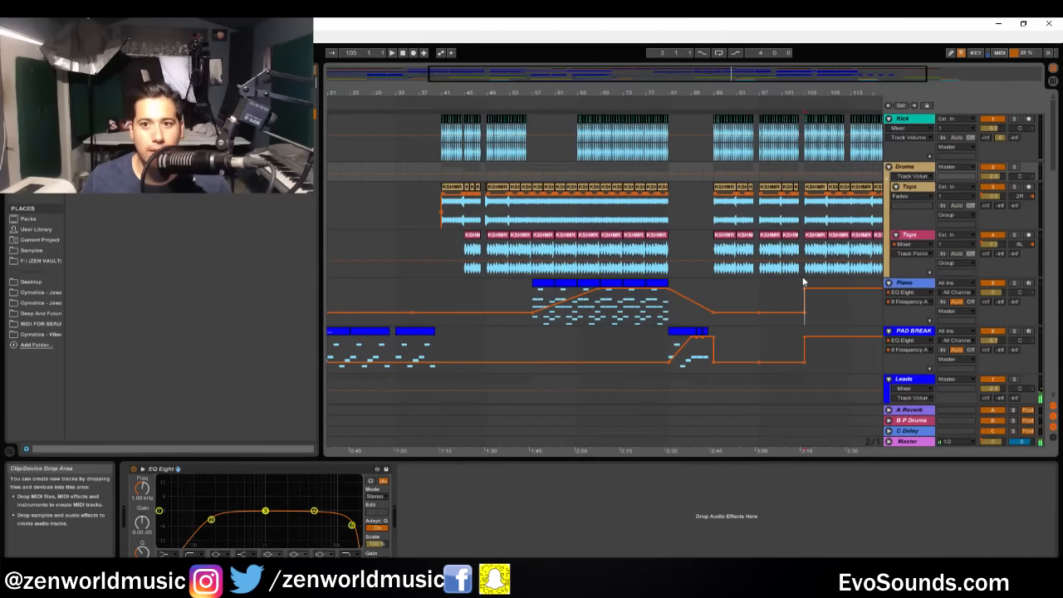
{"action": "left_click", "coordinate": [771, 249]}
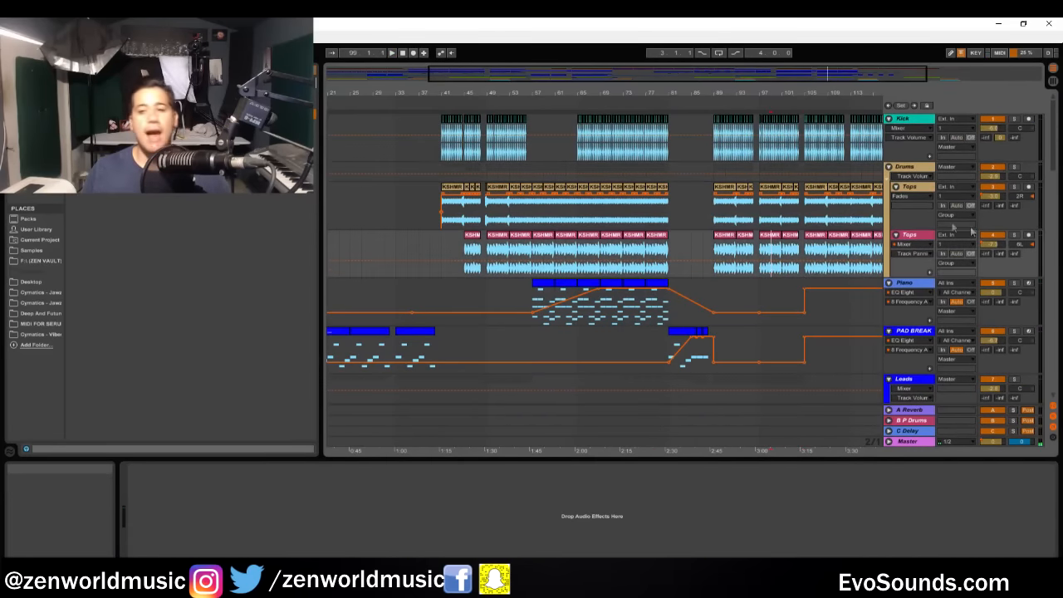
{"action": "left_click", "coordinate": [911, 167]}
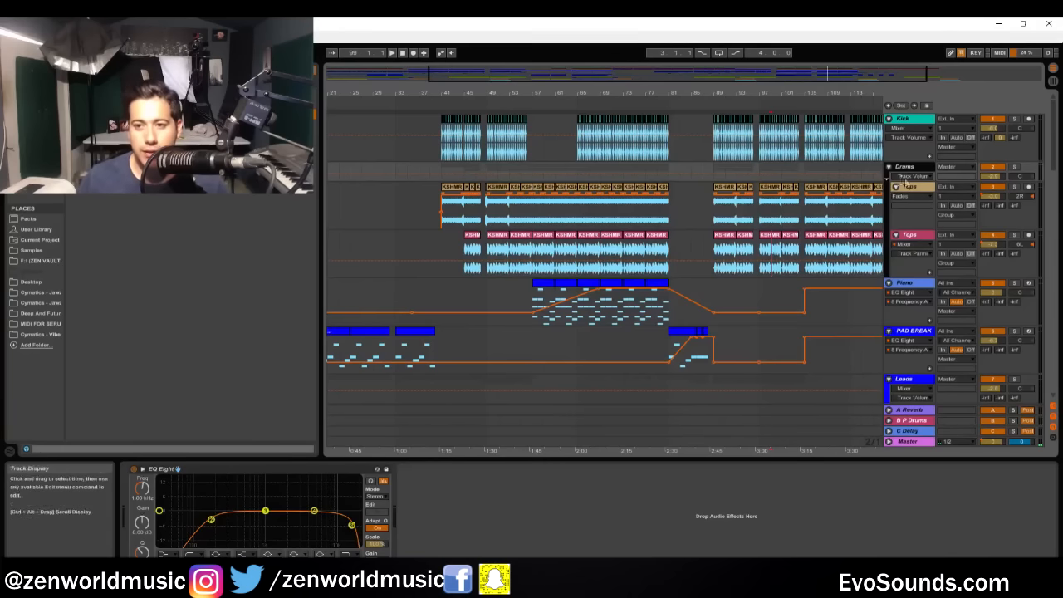
Step: Show the B P Drums return's Glue Compressor in Session View, solo Kick and Drums together, and play from bar 99
{"action": "key", "text": "Tab"}
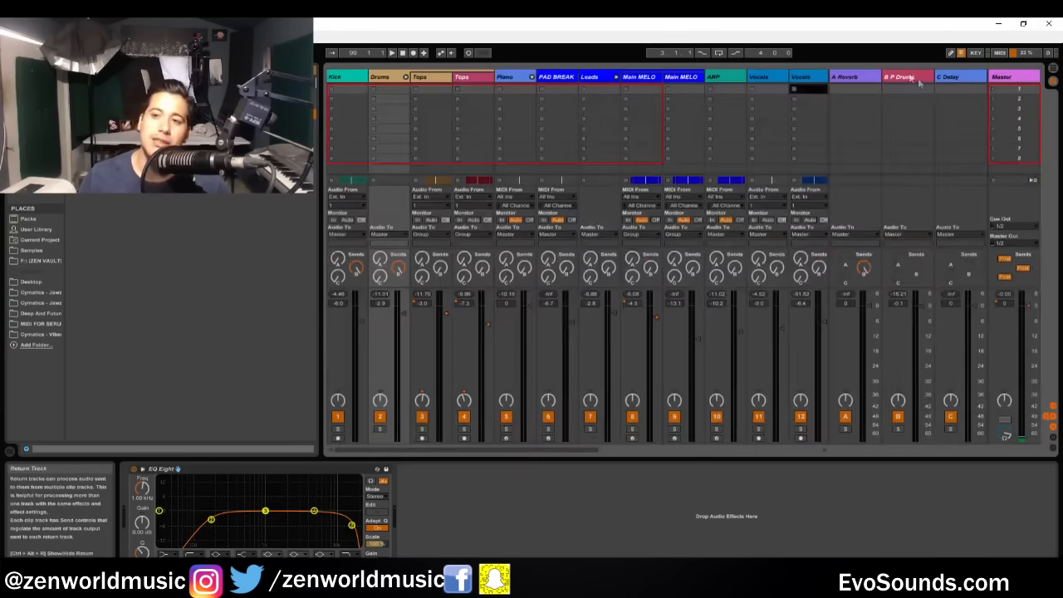
{"action": "left_click", "coordinate": [910, 76]}
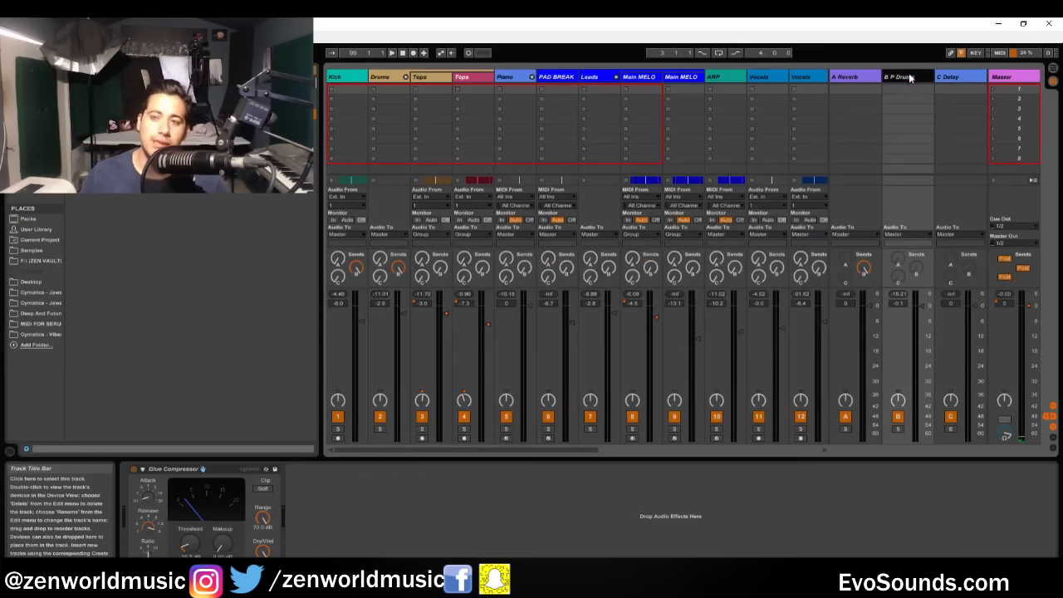
{"action": "left_click", "coordinate": [338, 428]}
{"action": "left_click", "coordinate": [379, 429], "text": "ctrl"}
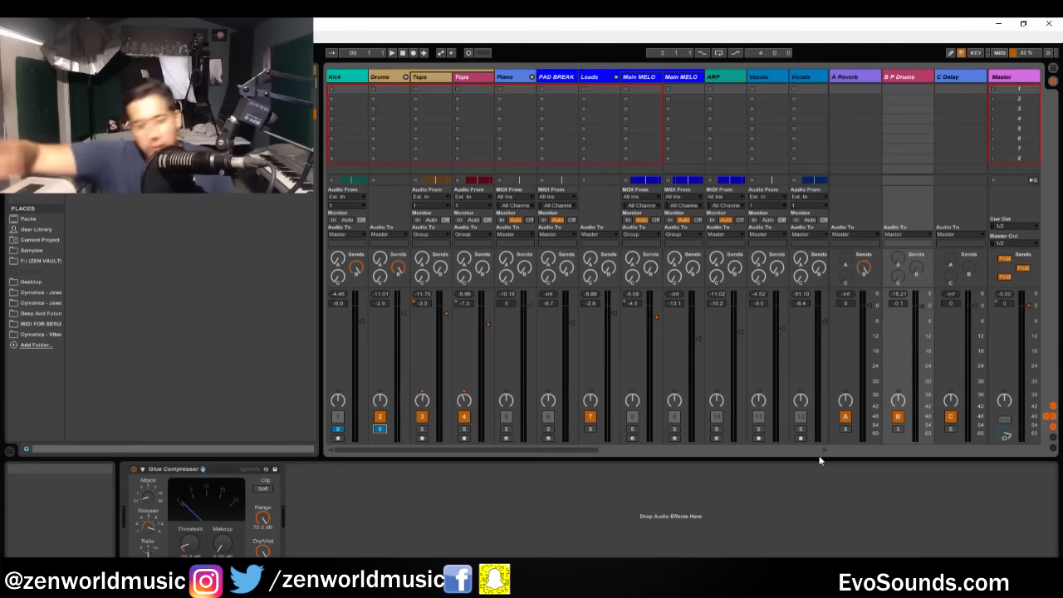
{"action": "key", "text": "space"}
Step: Compare the soloed drums with and without parallel compression by switching the B P Drums return off and on during playback
{"action": "left_click", "coordinate": [898, 416]}
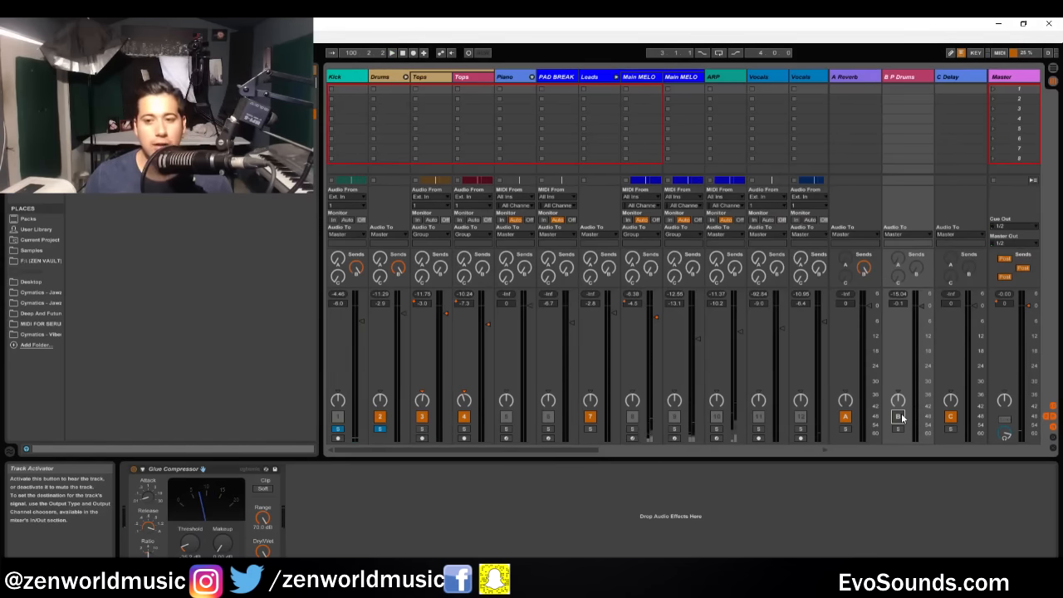
{"action": "key", "text": "space"}
{"action": "left_click", "coordinate": [897, 416]}
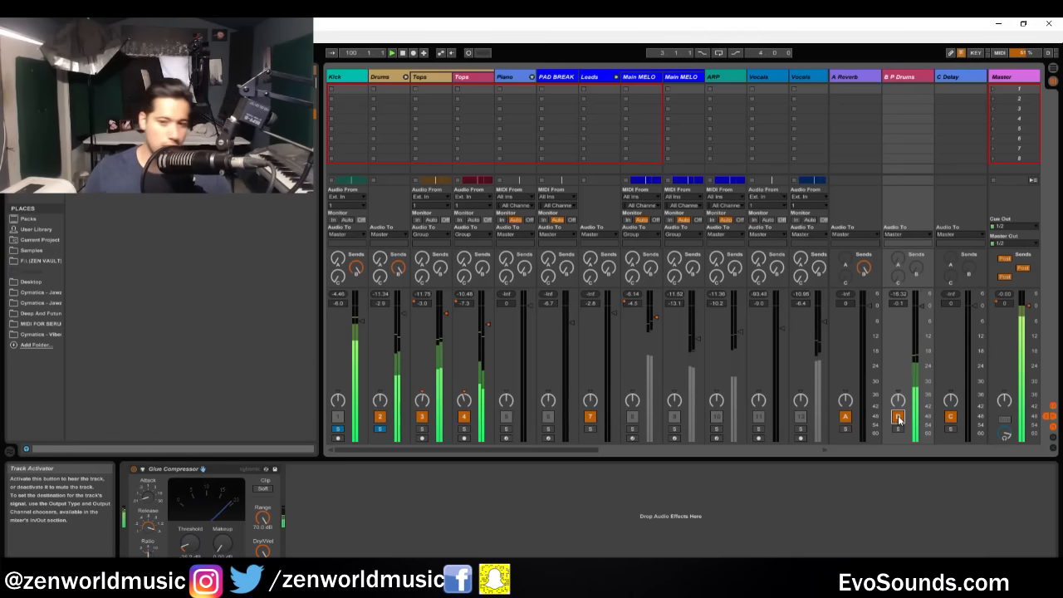
{"action": "left_click", "coordinate": [898, 417]}
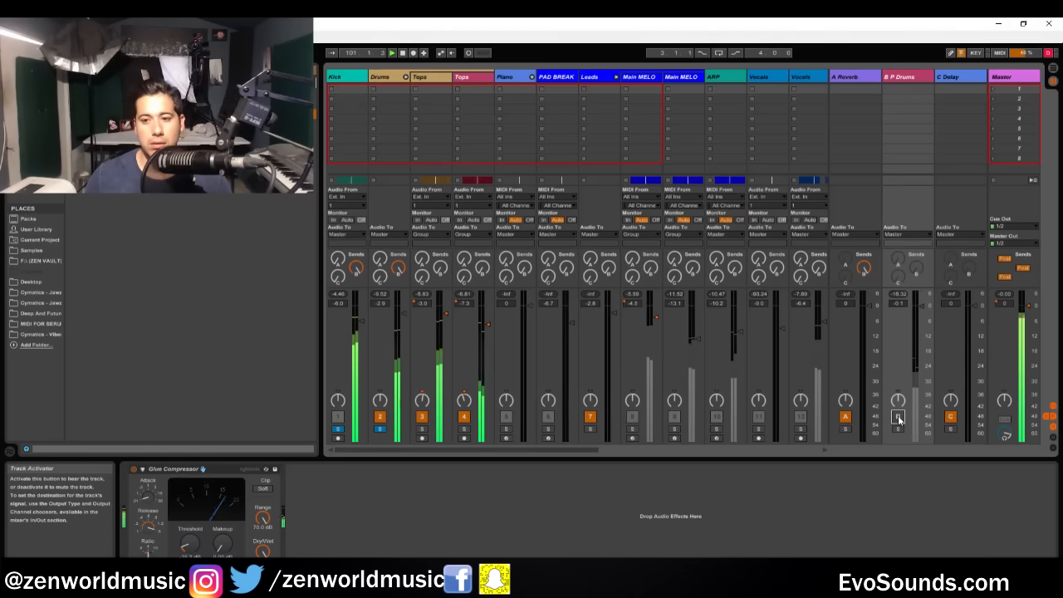
{"action": "left_click", "coordinate": [898, 416]}
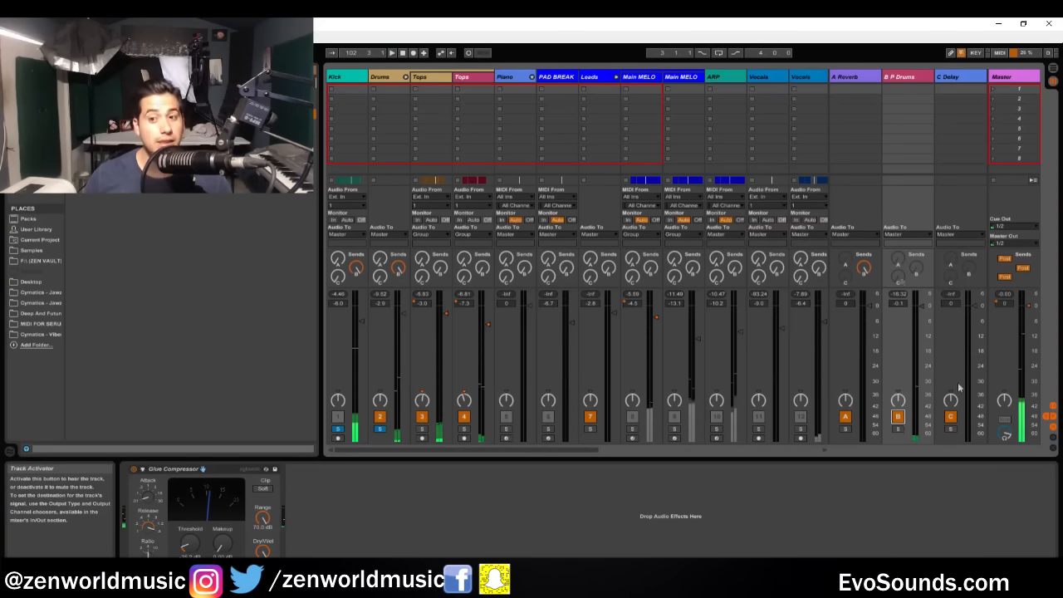
Step: Solo the B P Drums return alone, play the compressed drum signal, and clear the solo
{"action": "left_click", "coordinate": [919, 77]}
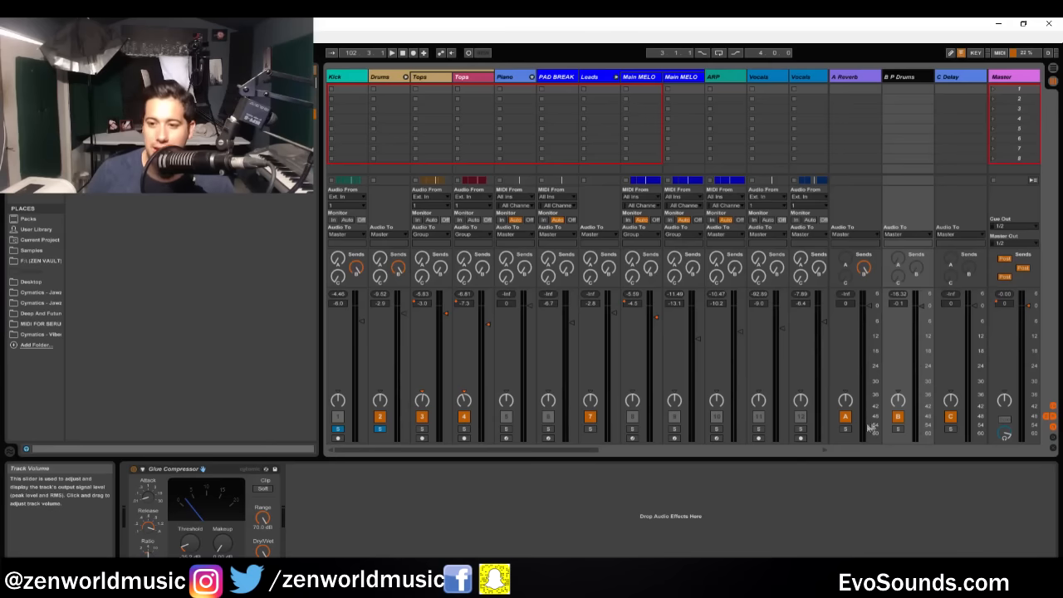
{"action": "left_click", "coordinate": [898, 429]}
{"action": "key", "text": "space"}
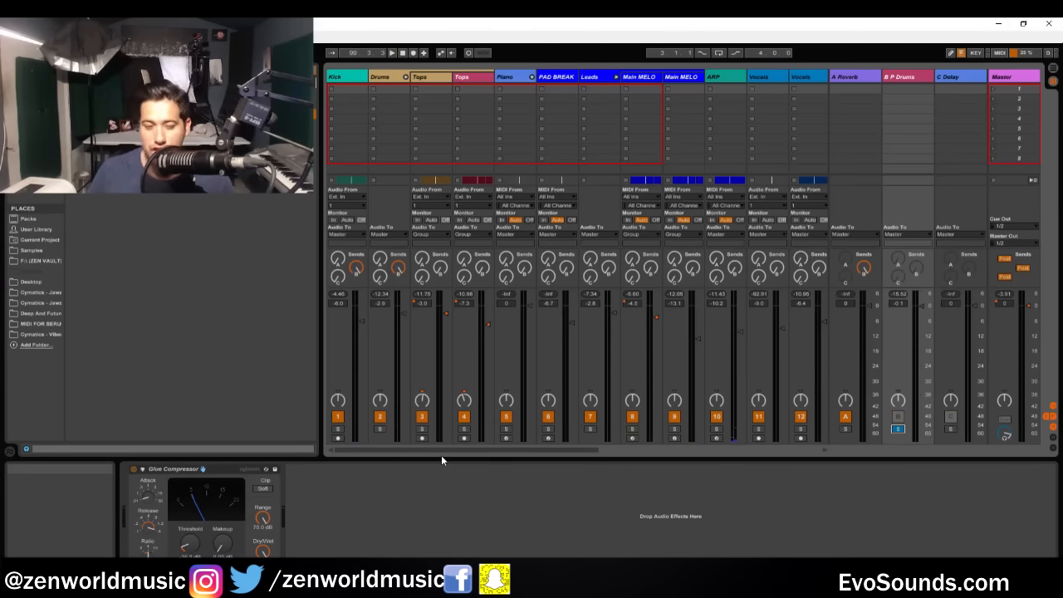
{"action": "left_click", "coordinate": [338, 429]}
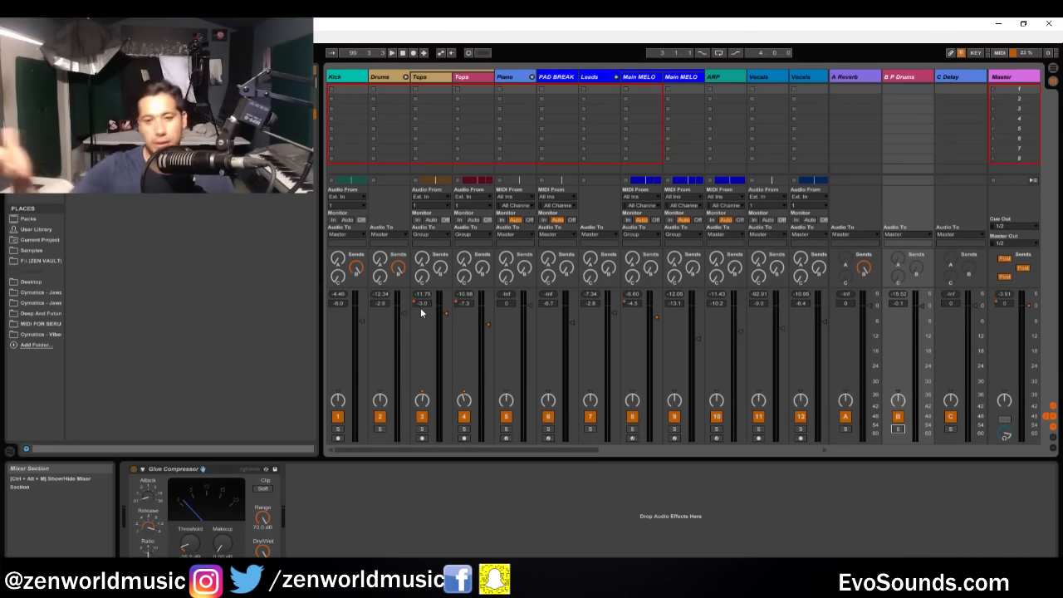
Step: Look through all tracks of the full arrangement and return to the Session View mixer
{"action": "key", "text": "Tab"}
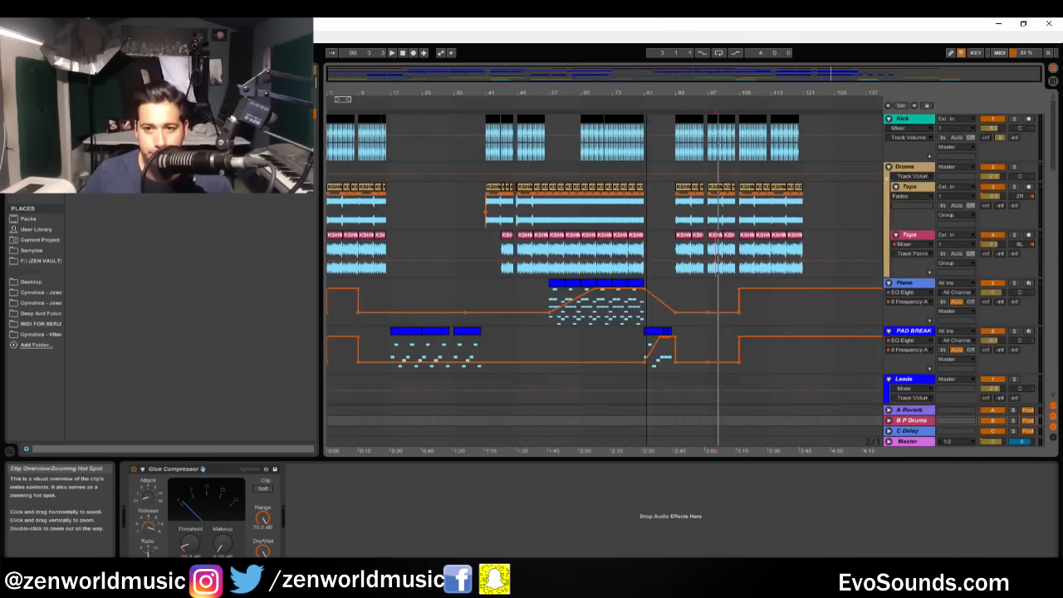
{"action": "scroll", "coordinate": [597, 210], "scroll_direction": "down", "scroll_amount": 10}
{"action": "scroll", "coordinate": [543, 243], "scroll_direction": "down", "scroll_amount": 12}
{"action": "scroll", "coordinate": [557, 333], "scroll_direction": "up", "scroll_amount": 12}
{"action": "key", "text": "Tab"}
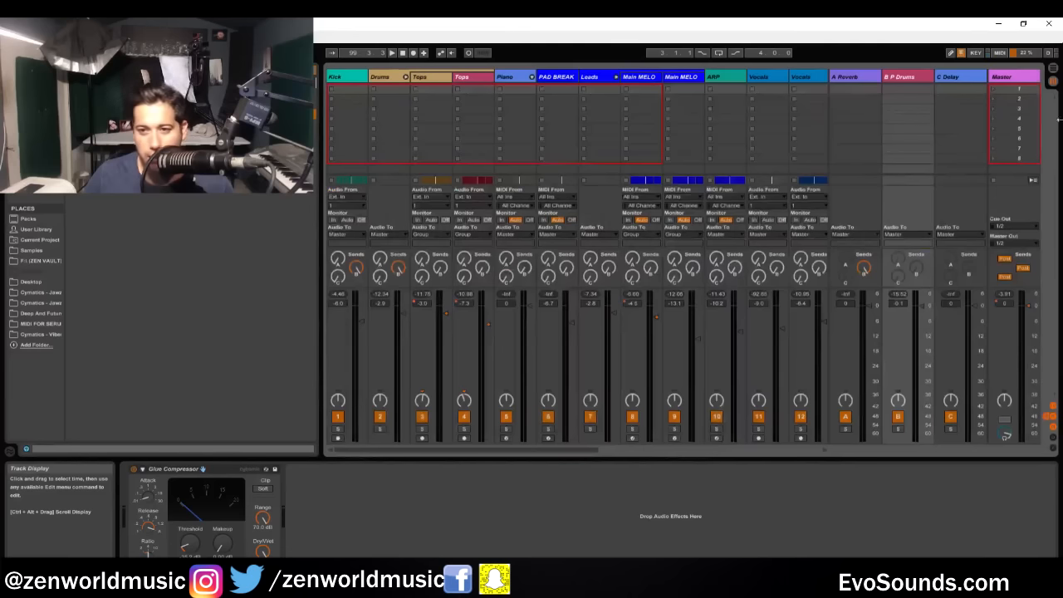
Step: Show the Master track's effect chain, bypass its devices and open the SSL bus compressor's plug-in window
{"action": "left_click", "coordinate": [1015, 78]}
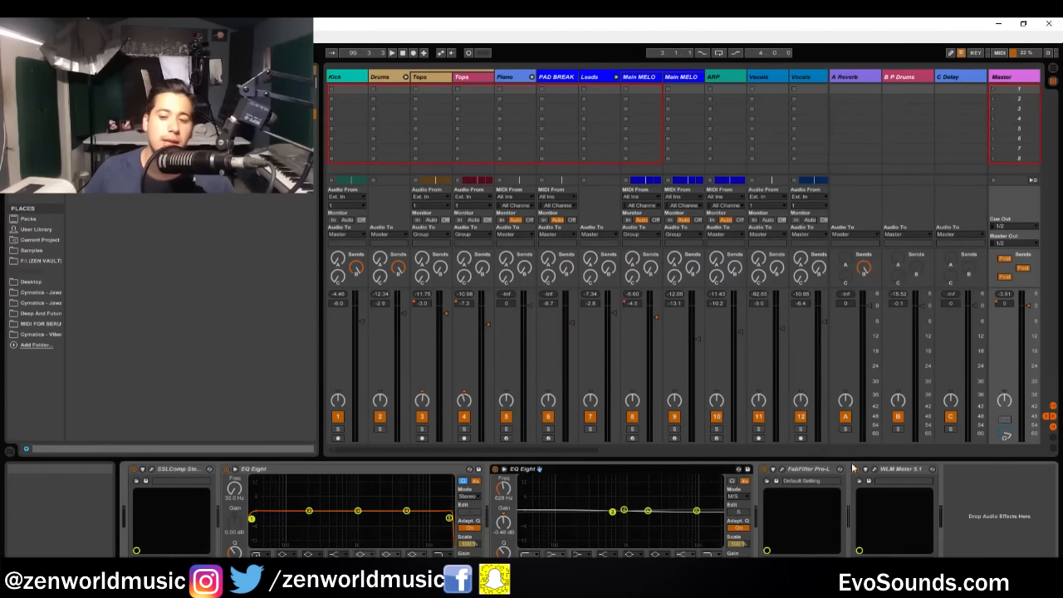
{"action": "left_click", "coordinate": [811, 470]}
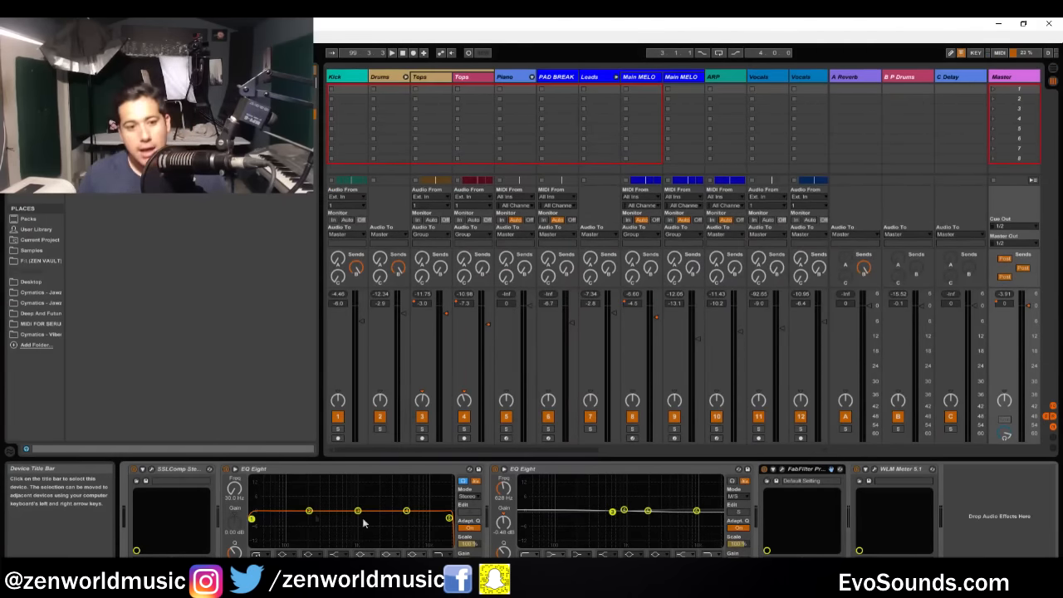
{"action": "left_click", "coordinate": [152, 470]}
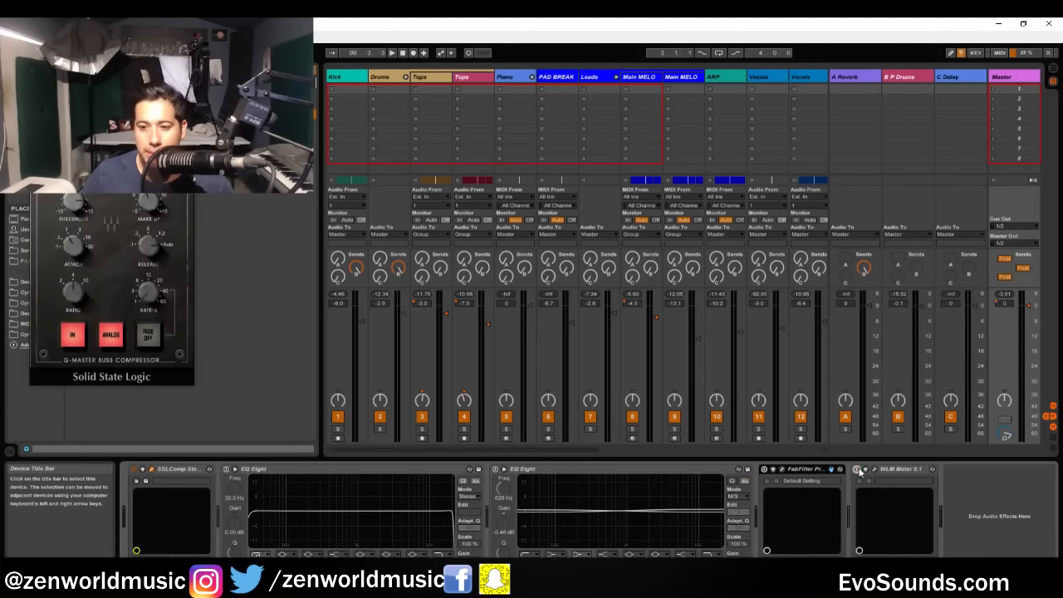
{"action": "left_click", "coordinate": [1007, 78]}
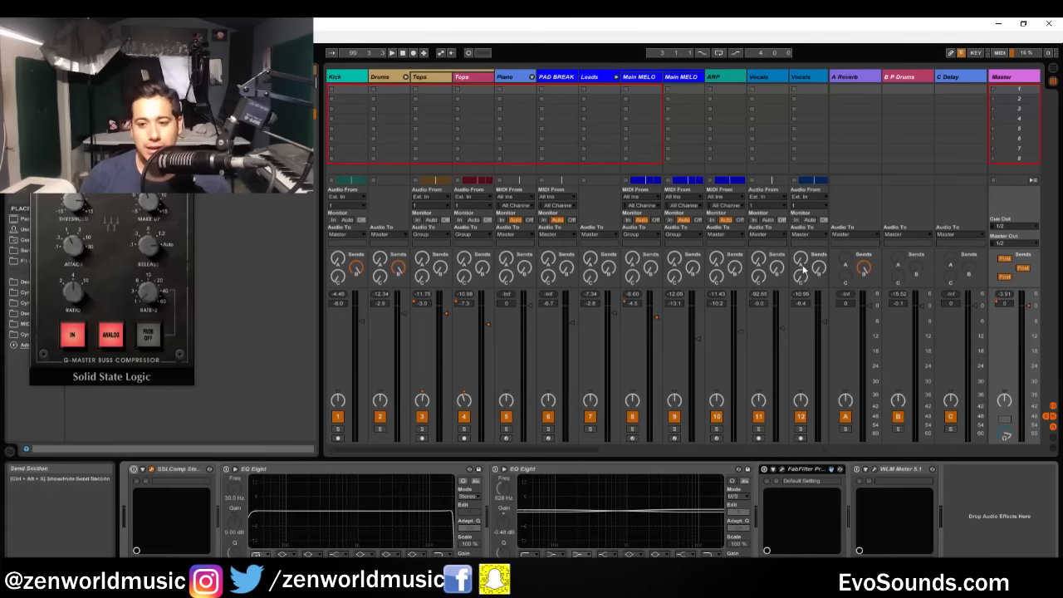
Step: Play the full mix with the Master's SSL compressor off and on to compare, and close the compressor's window
{"action": "key", "text": "space"}
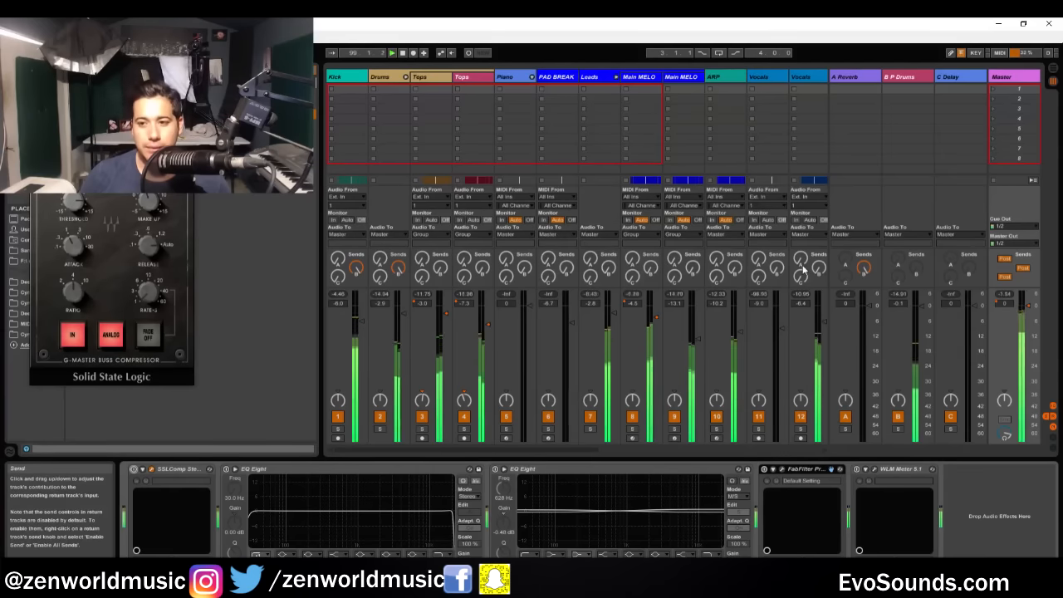
{"action": "left_click", "coordinate": [133, 471]}
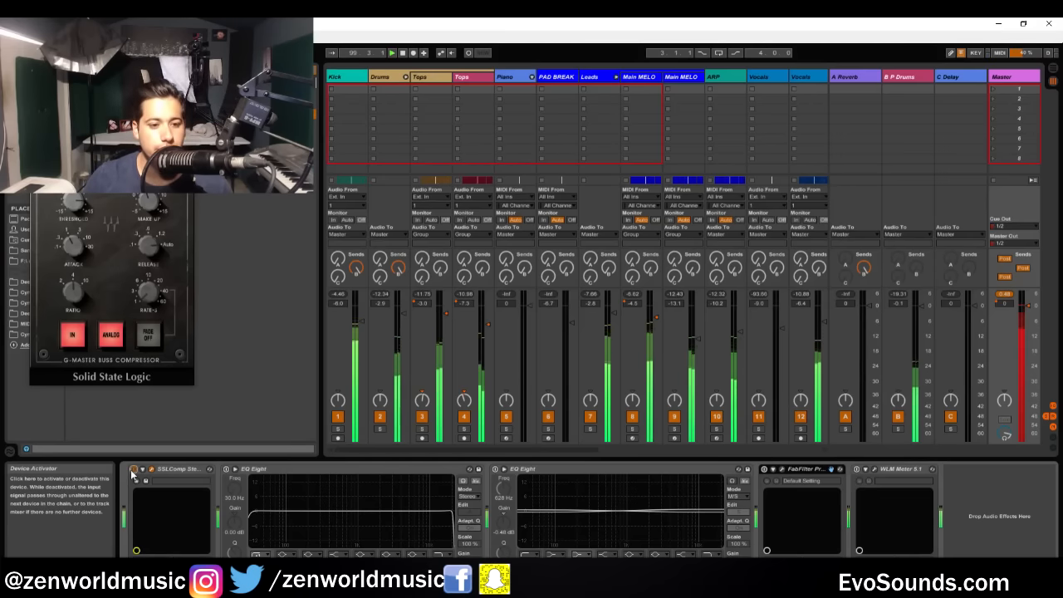
{"action": "left_click", "coordinate": [132, 470]}
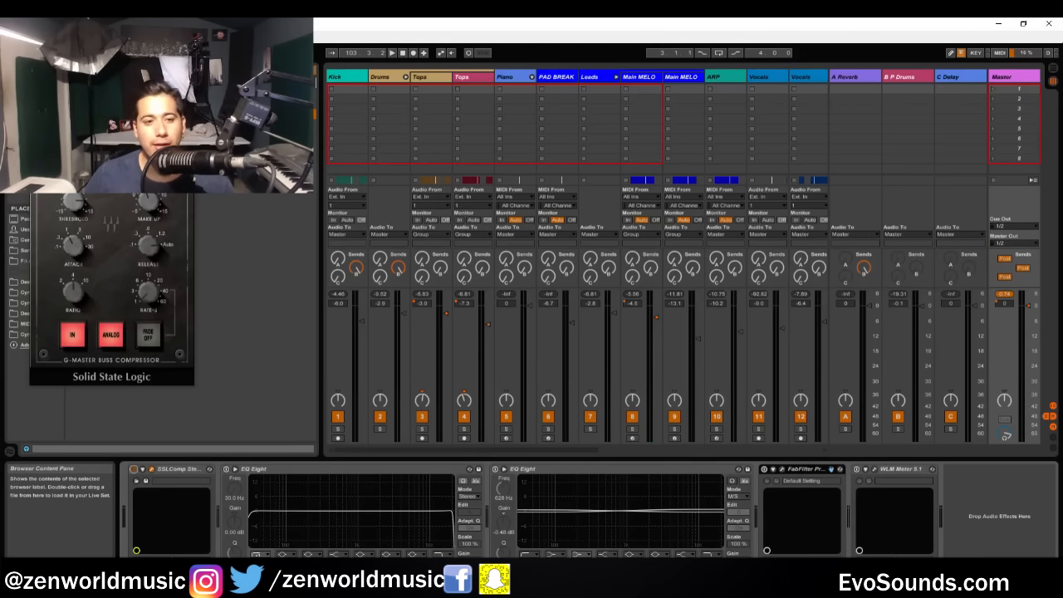
{"action": "left_click", "coordinate": [186, 75]}
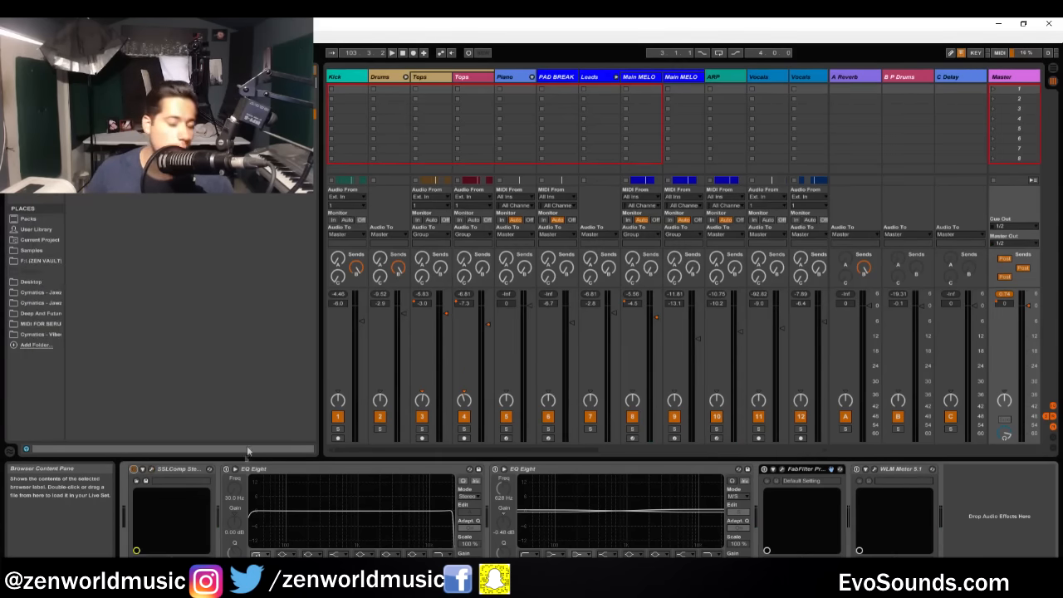
Step: Enable the Master's first EQ Eight and move its low-cut filter to 34.1 Hz during playback
{"action": "left_click", "coordinate": [235, 486]}
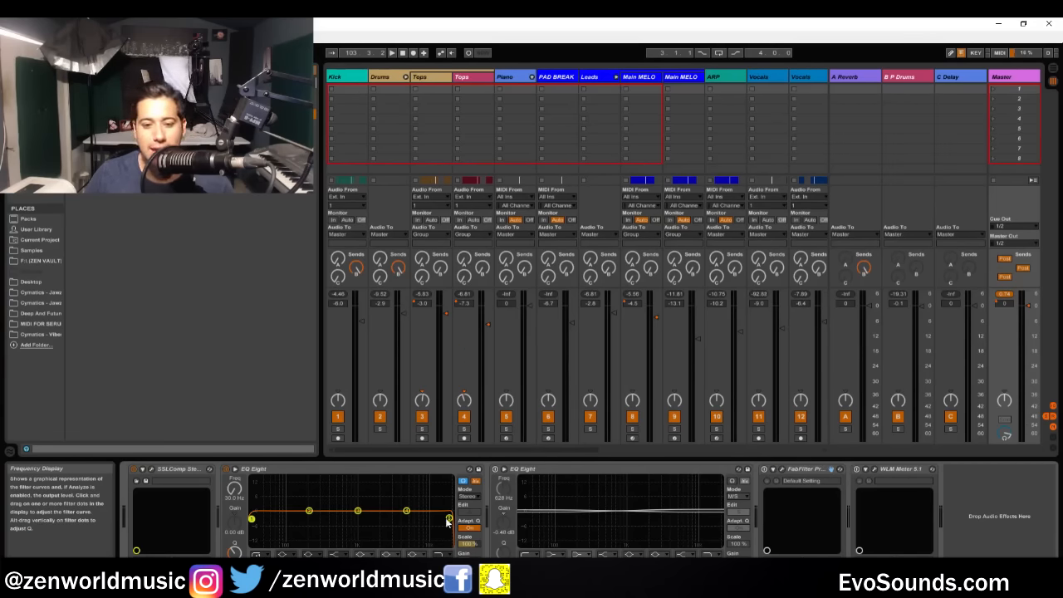
{"action": "key", "text": "space"}
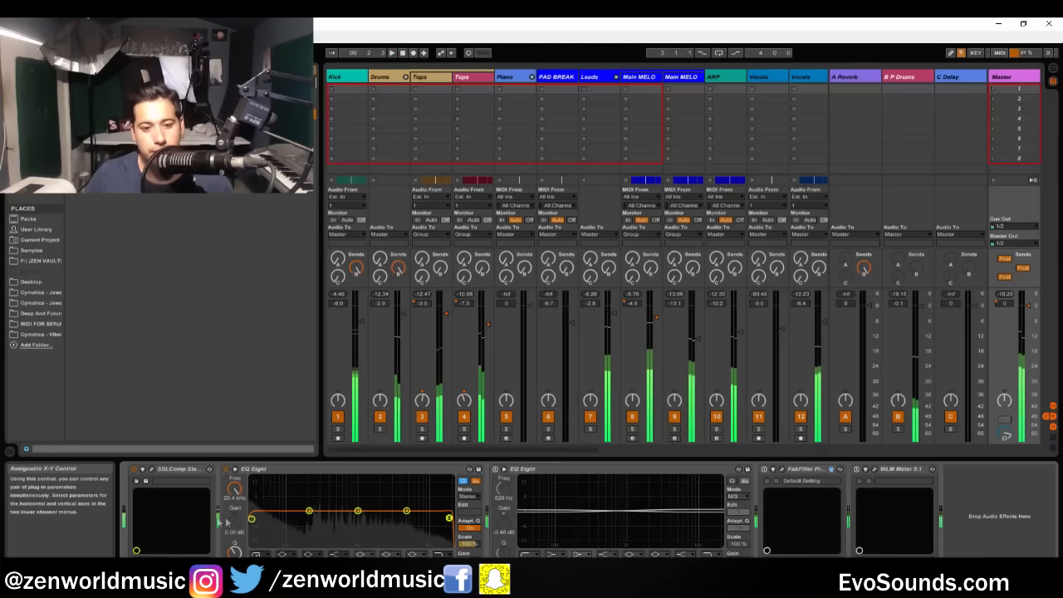
{"action": "left_click", "coordinate": [252, 520]}
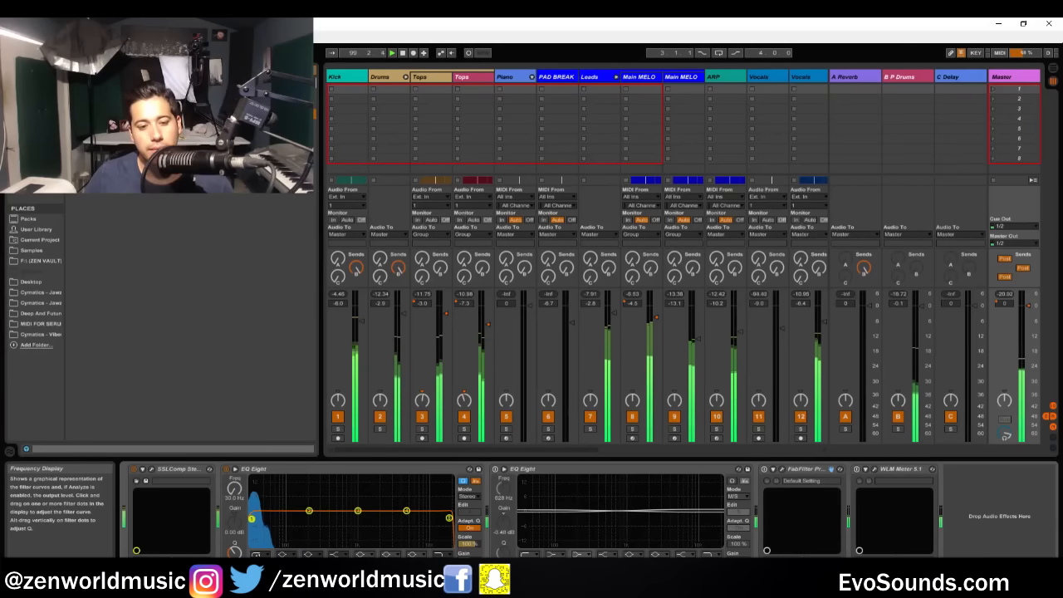
{"action": "left_click_drag", "start_coordinate": [252, 519], "coordinate": [255, 520]}
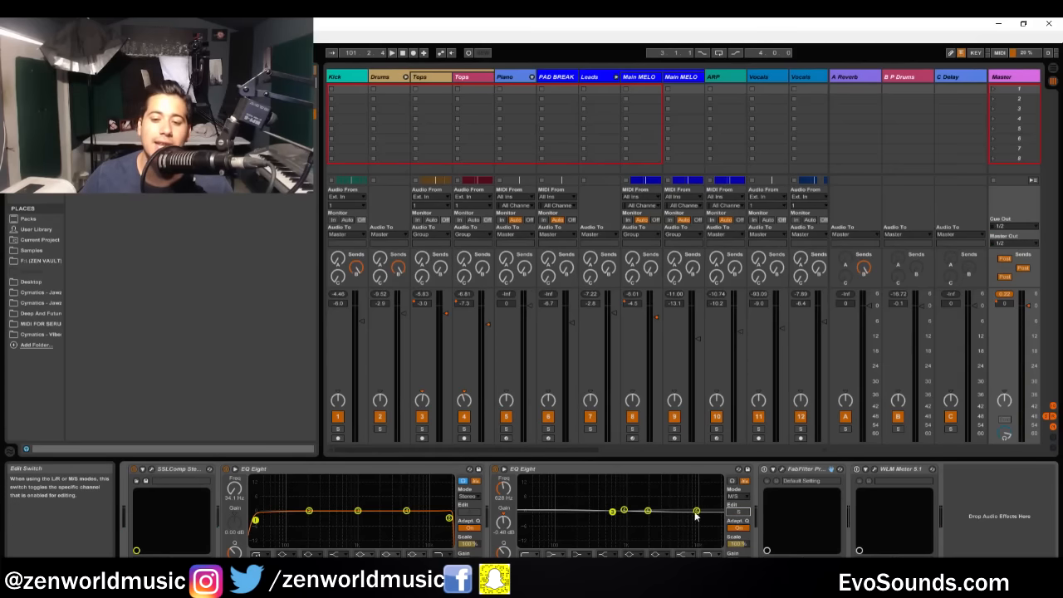
Step: Show the mid curve of the Master's second EQ Eight and compare the full mix with that EQ off and on
{"action": "left_click", "coordinate": [738, 513]}
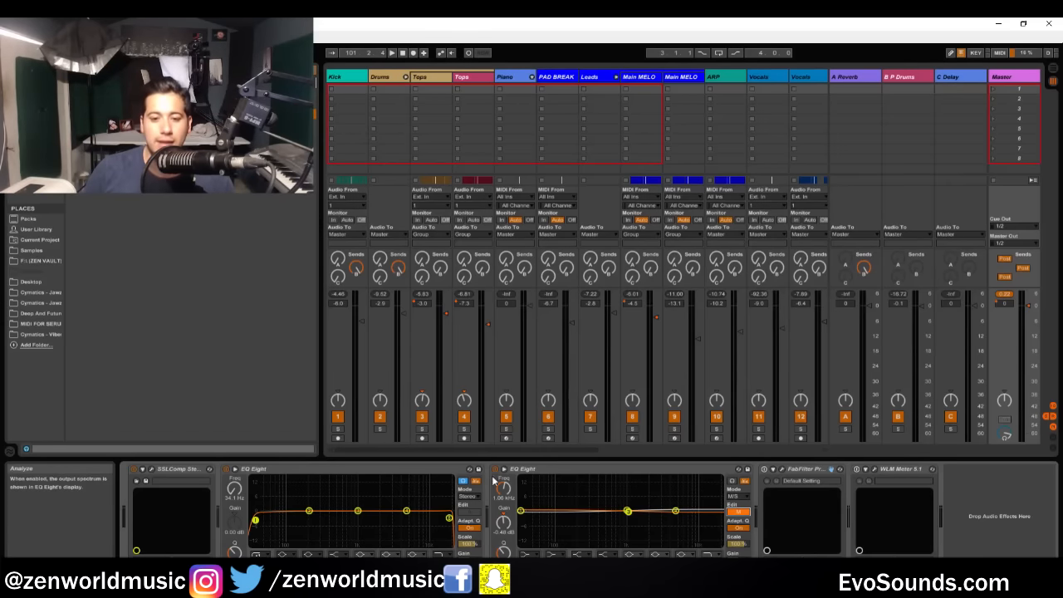
{"action": "key", "text": "space"}
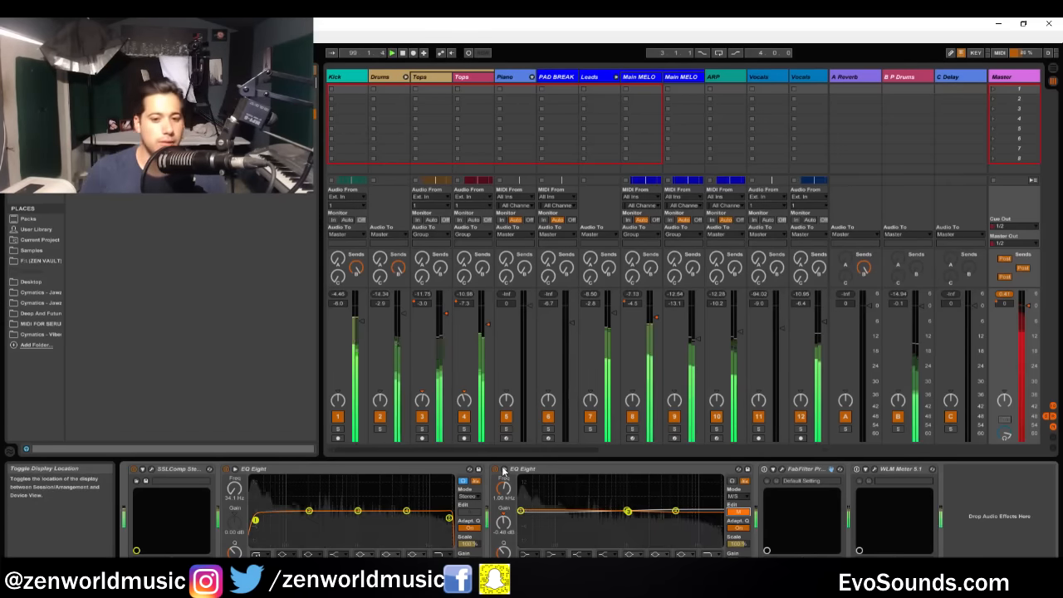
{"action": "left_click", "coordinate": [496, 470]}
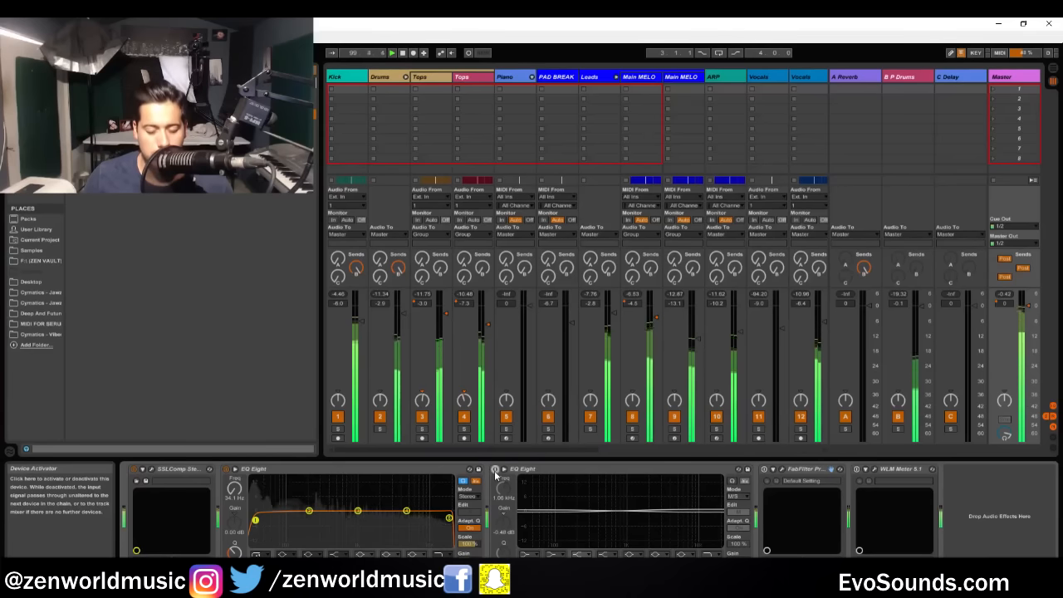
{"action": "left_click", "coordinate": [496, 470]}
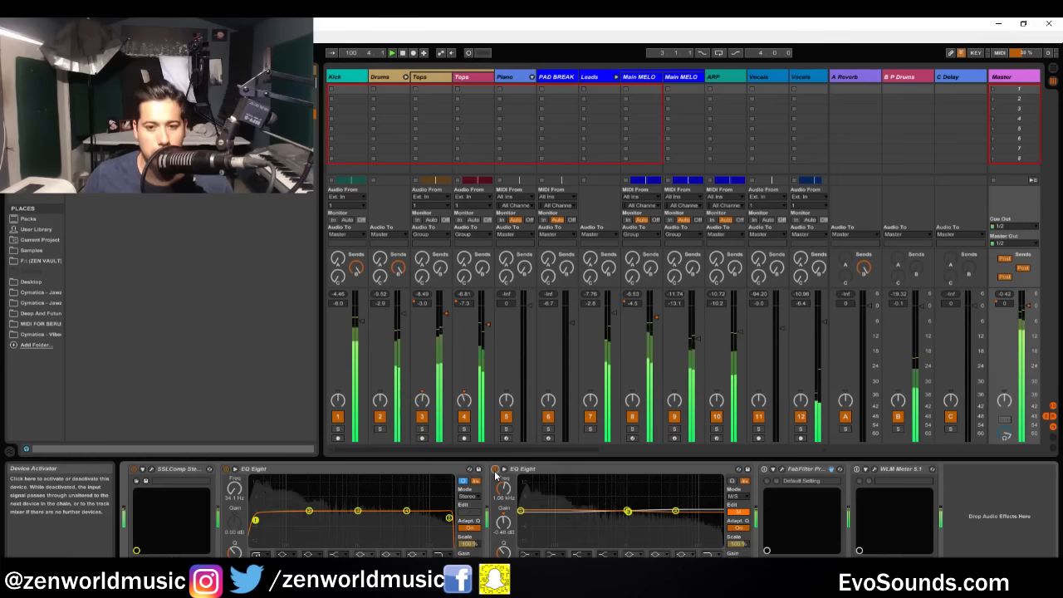
{"action": "left_click", "coordinate": [496, 470]}
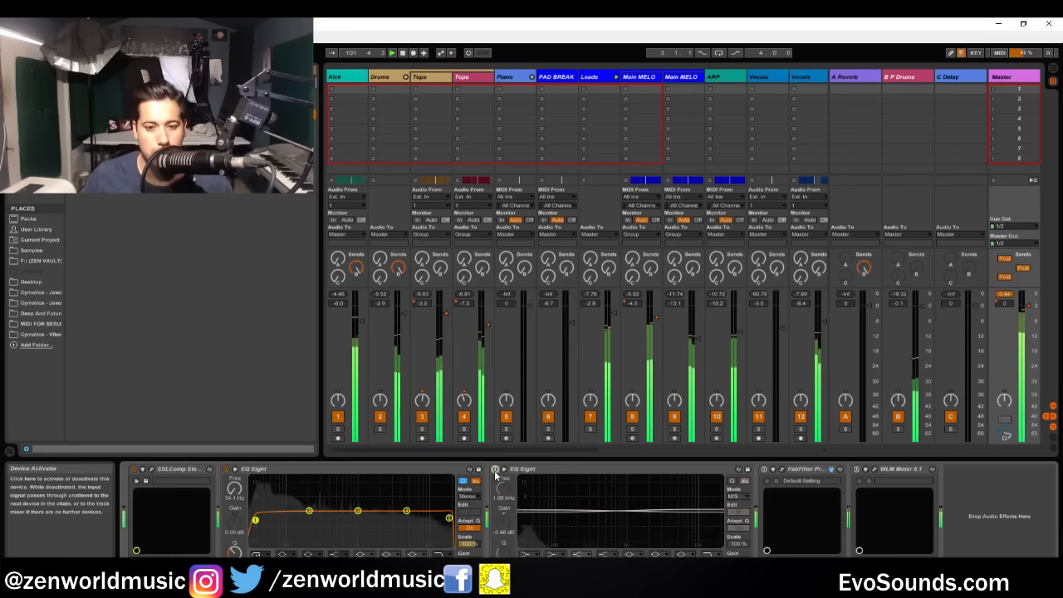
{"action": "left_click", "coordinate": [496, 470]}
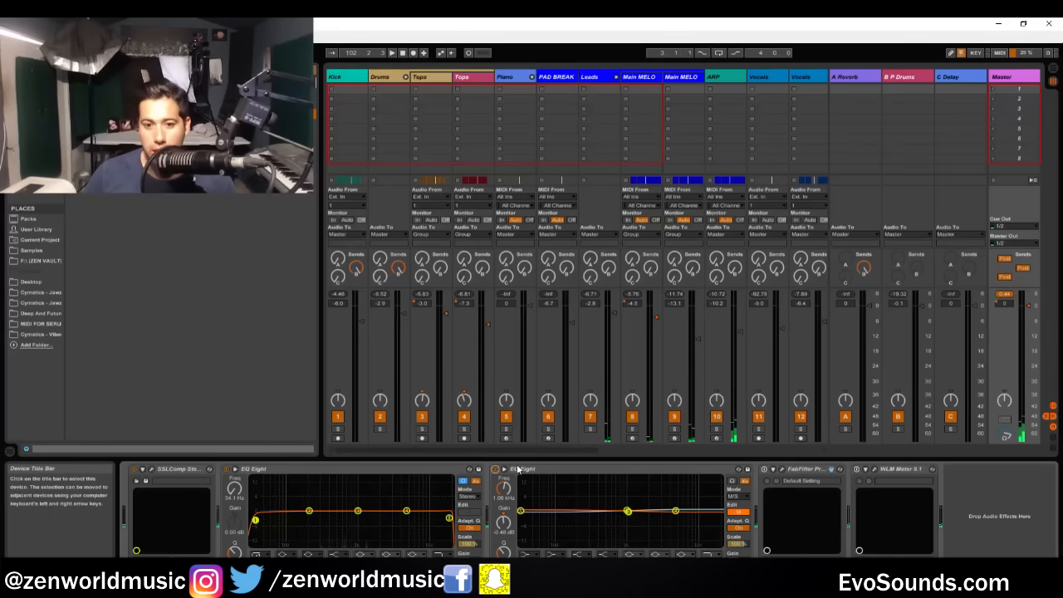
Step: Enable FabFilter Pro-L and the WLM Meter on the Master while playing the full mix
{"action": "left_click", "coordinate": [771, 471]}
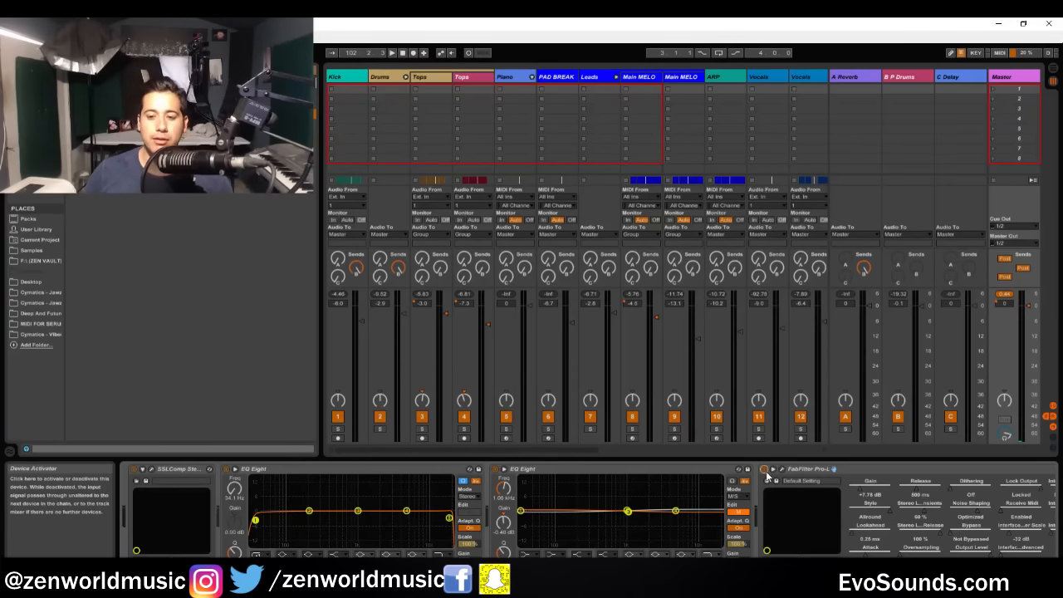
{"action": "left_click", "coordinate": [772, 471]}
{"action": "key", "text": "space"}
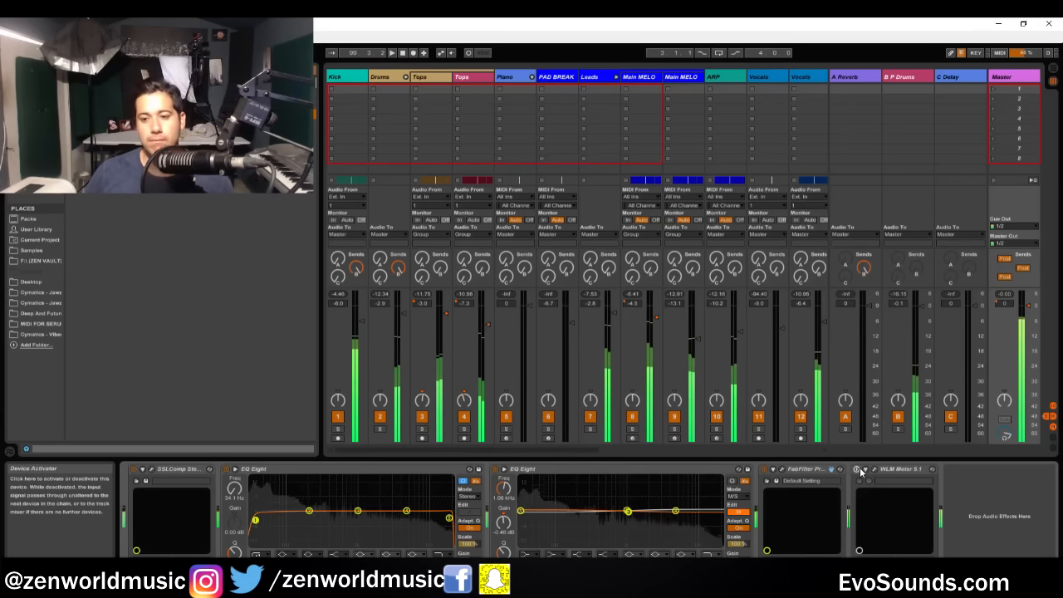
{"action": "key", "text": "space"}
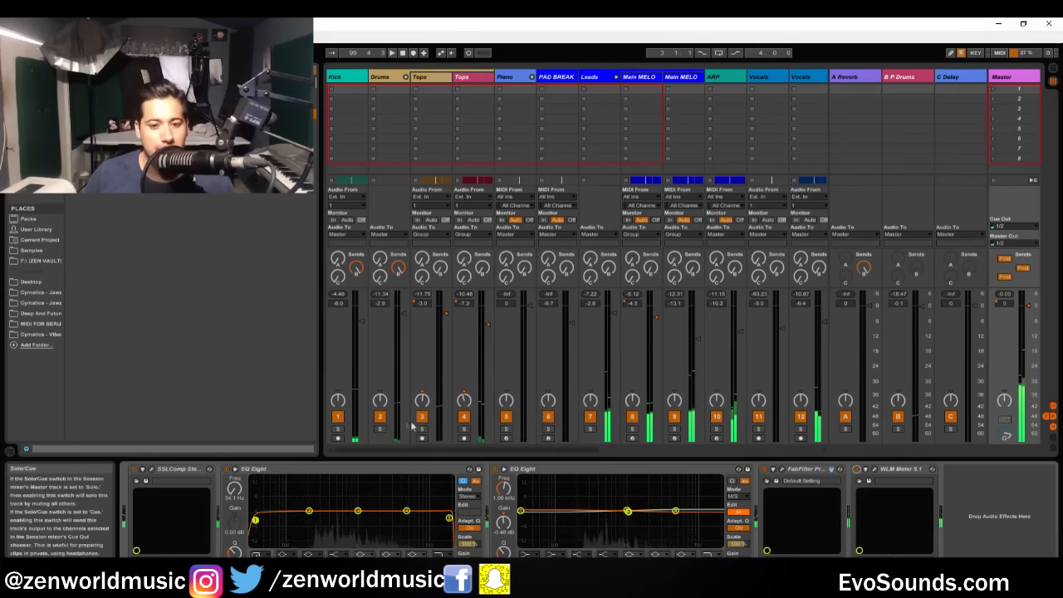
Step: Solo the Drums group, compare it with the Master's second EQ Eight off and on, and clear the solo
{"action": "left_click", "coordinate": [381, 428]}
{"action": "key", "text": "space"}
{"action": "left_click", "coordinate": [496, 470]}
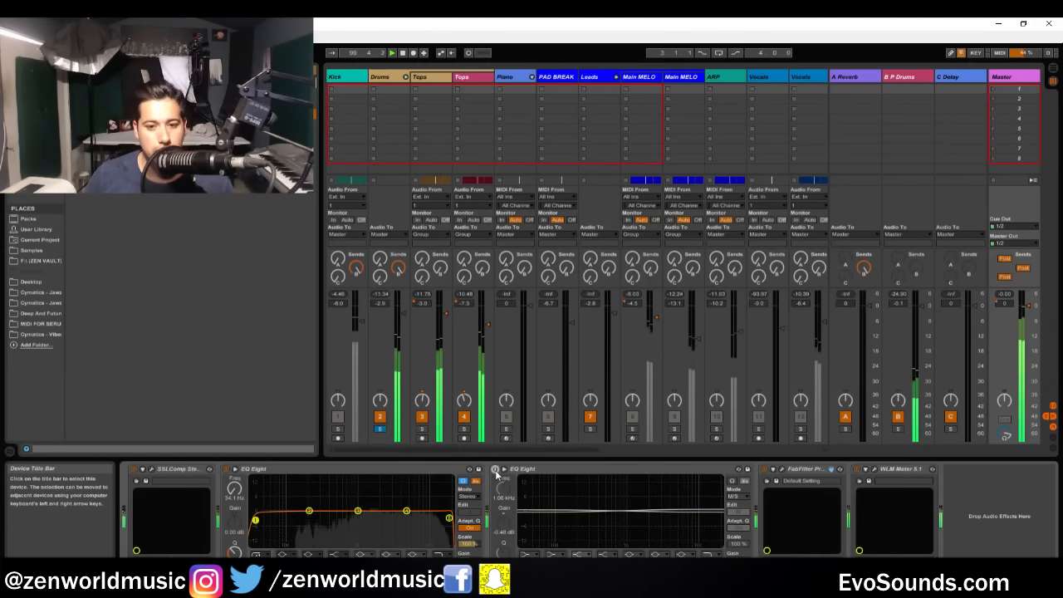
{"action": "left_click", "coordinate": [496, 470]}
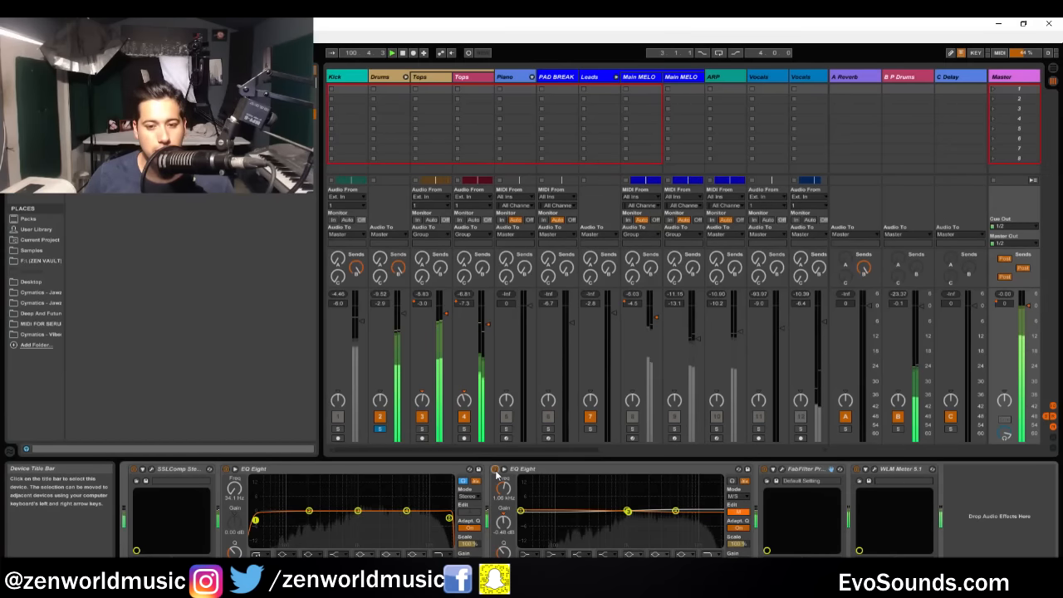
{"action": "left_click", "coordinate": [496, 470]}
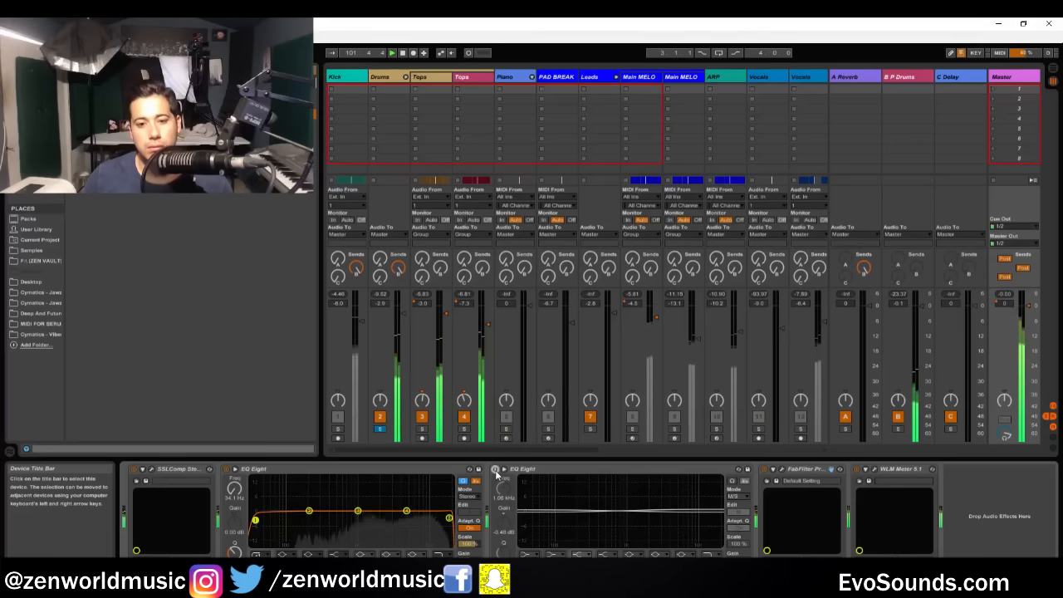
{"action": "left_click", "coordinate": [495, 470]}
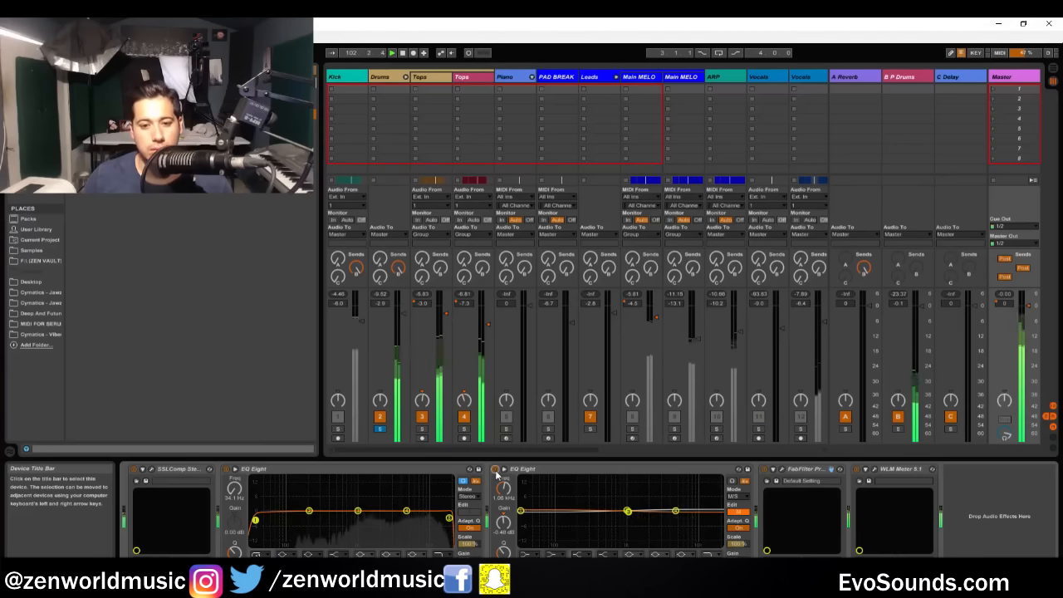
{"action": "left_click", "coordinate": [380, 429]}
{"action": "key", "text": "space"}
Step: Open the Master's FabFilter Pro-L window, lower the limiter's gain slightly and restart playback of the full mix
{"action": "key", "text": "space"}
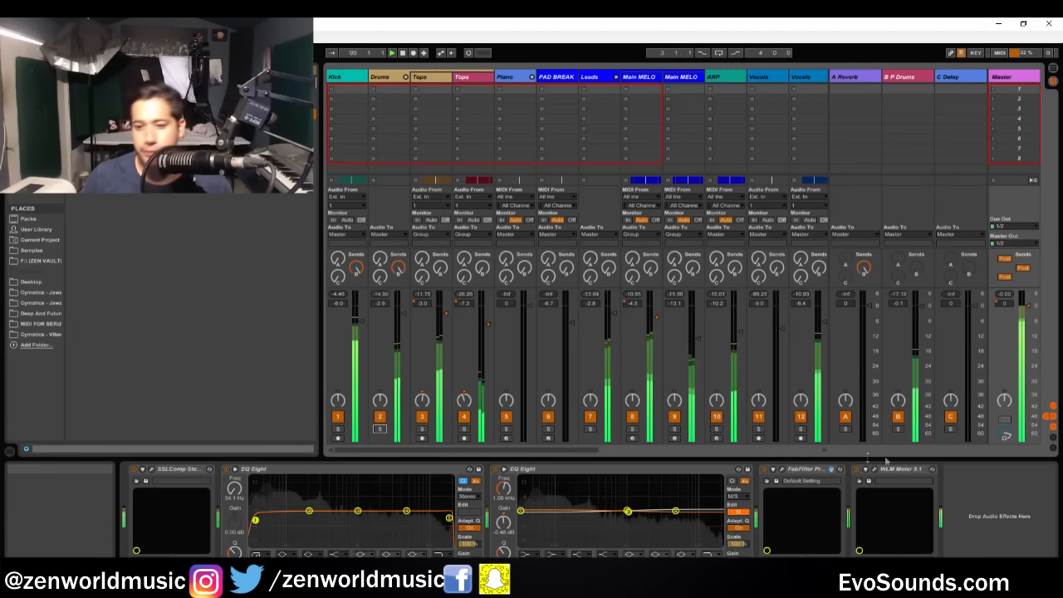
{"action": "key", "text": "space"}
{"action": "left_click", "coordinate": [782, 470]}
{"action": "left_click_drag", "start_coordinate": [44, 212], "coordinate": [44, 216]}
{"action": "key", "text": "space"}
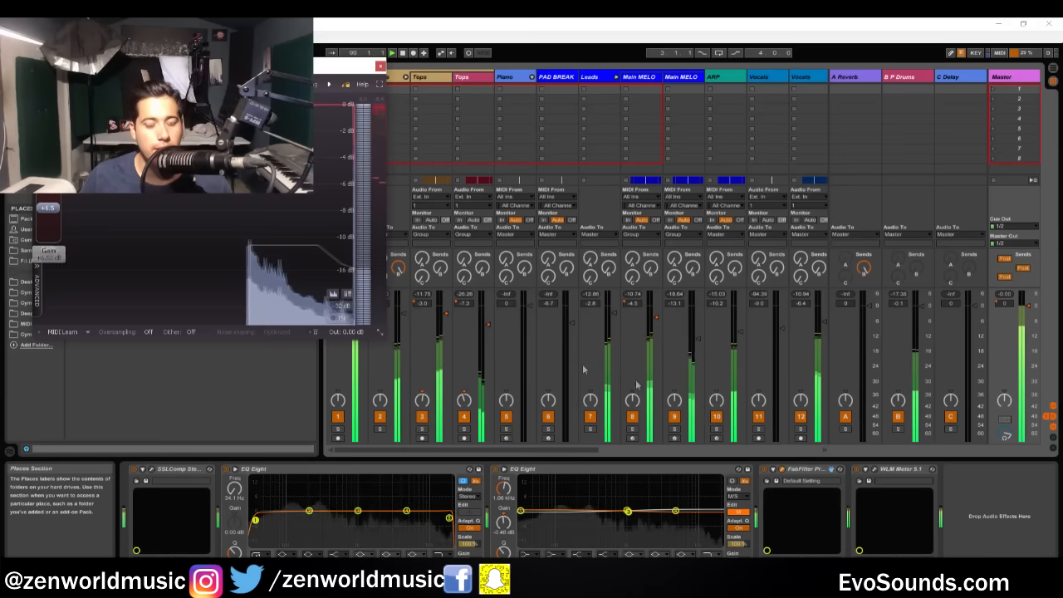
Step: Check the mix's loudness in the WLM Meter during playback and close both plug-in windows
{"action": "left_click", "coordinate": [874, 470]}
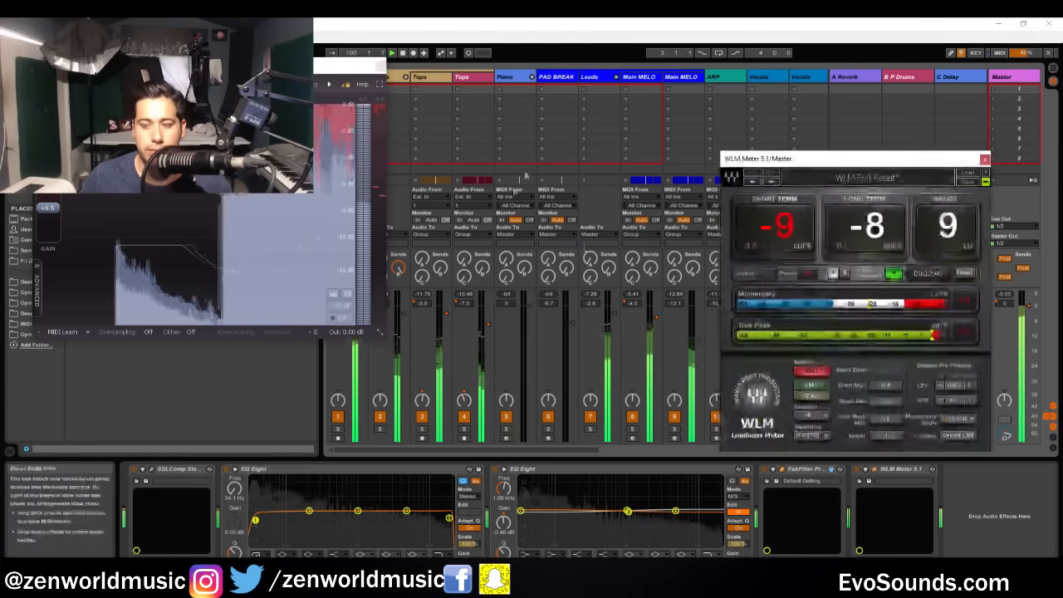
{"action": "left_click", "coordinate": [986, 159]}
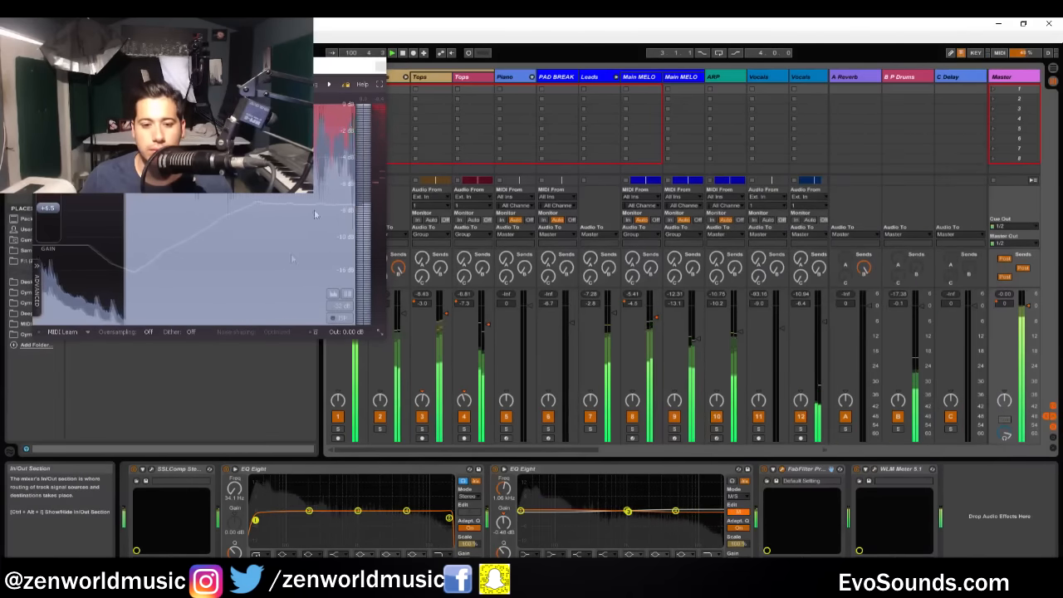
{"action": "left_click", "coordinate": [380, 66]}
Step: Switch to Arrangement View, play from bar 39 and bring the Kick and Tops tracks around the drop into view
{"action": "key", "text": "Tab"}
{"action": "key", "text": "Tab"}
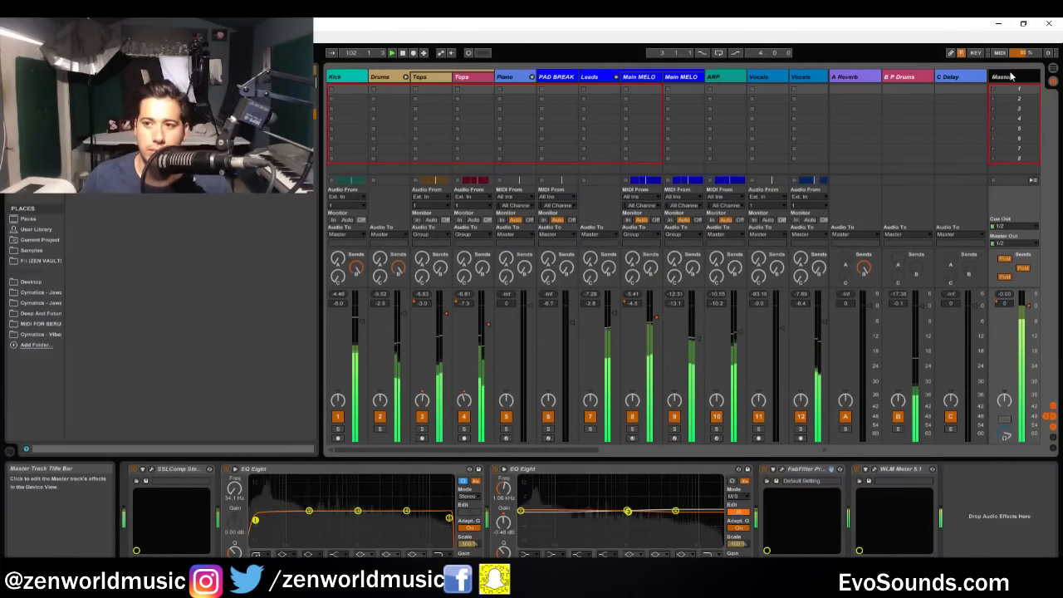
{"action": "key", "text": "Tab"}
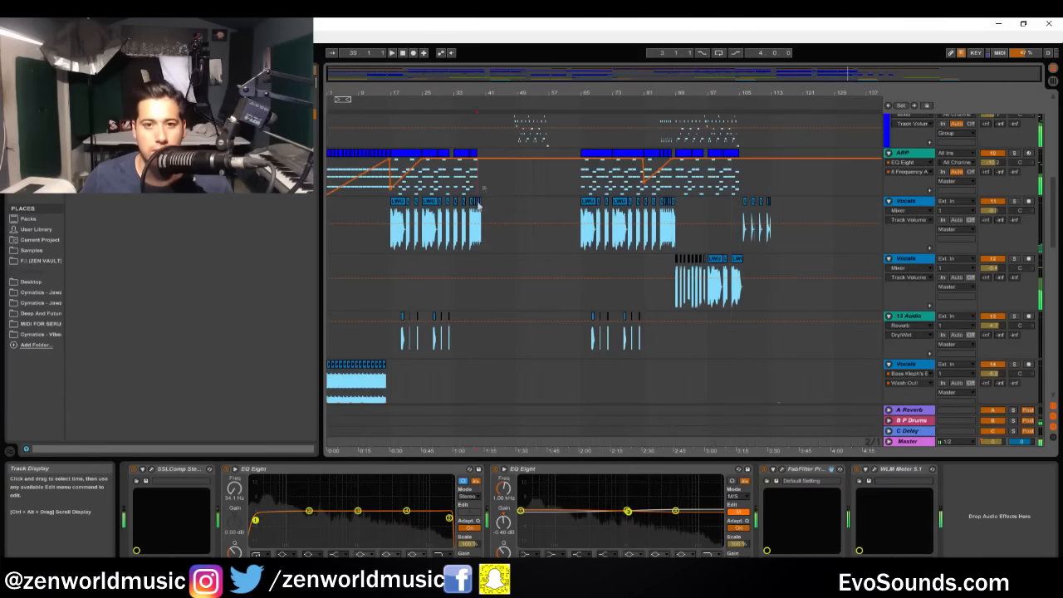
{"action": "left_click", "coordinate": [482, 188]}
{"action": "key", "text": "space"}
{"action": "key", "text": "space"}
{"action": "scroll", "coordinate": [501, 226], "scroll_direction": "up", "scroll_amount": 2}
{"action": "scroll", "coordinate": [521, 207], "scroll_direction": "up", "scroll_amount": 1}
{"action": "left_click_drag", "start_coordinate": [540, 93], "coordinate": [575, 278]}
{"action": "scroll", "coordinate": [577, 276], "scroll_direction": "up", "scroll_amount": 4}
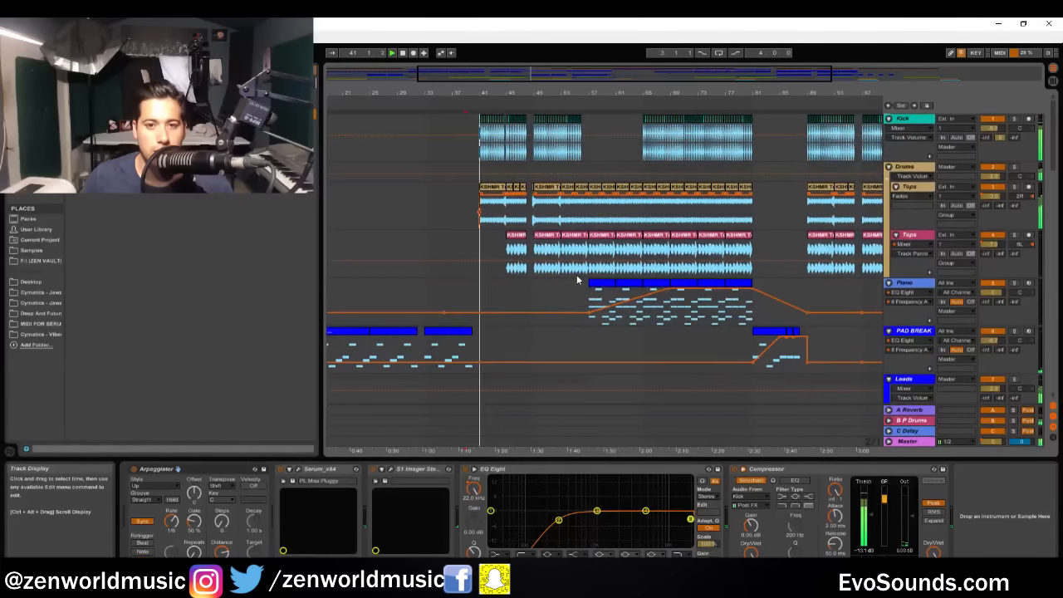
Step: Restart playback from bar 39, delete the first Tops track's volume automation and readjust its track volume
{"action": "left_click", "coordinate": [481, 197]}
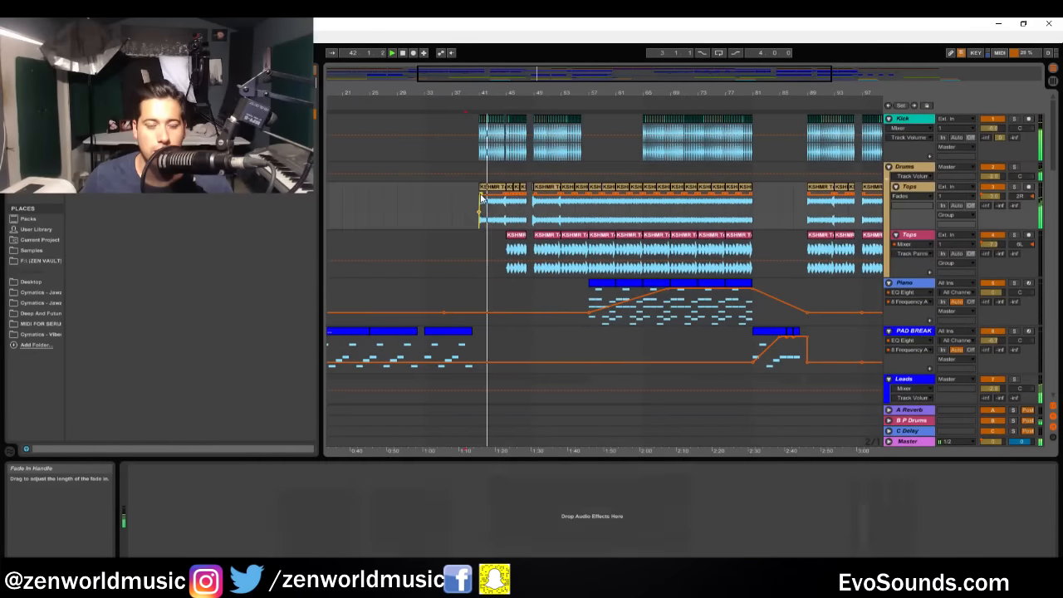
{"action": "key", "text": "space"}
{"action": "key", "text": "space"}
{"action": "left_click", "coordinate": [992, 198]}
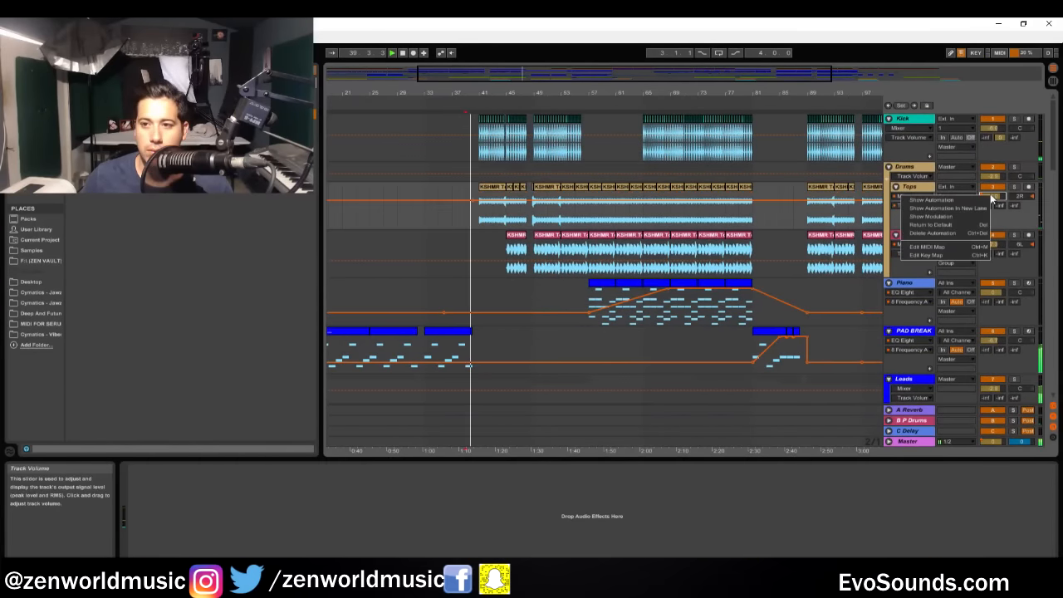
{"action": "right_click", "coordinate": [992, 197]}
{"action": "left_click", "coordinate": [968, 233]}
{"action": "left_click_drag", "start_coordinate": [994, 196], "coordinate": [994, 199]}
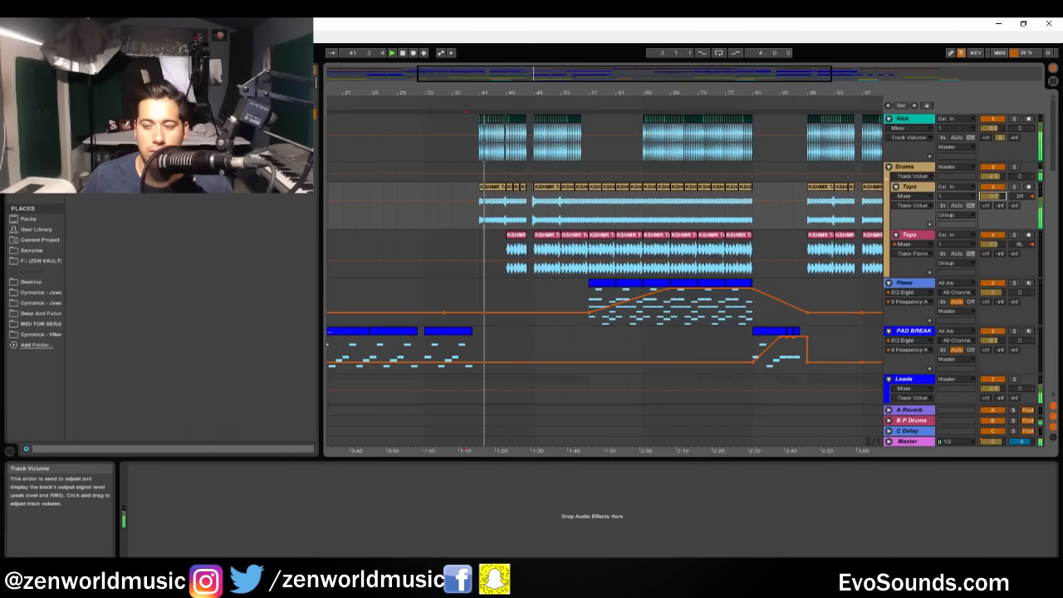
Step: Look over the lower tracks down to SUB, vocals and fx, display the Master's effect chain from Session View and return to Arrangement View
{"action": "scroll", "coordinate": [622, 225], "scroll_direction": "down", "scroll_amount": 5}
{"action": "scroll", "coordinate": [623, 226], "scroll_direction": "down", "scroll_amount": 10}
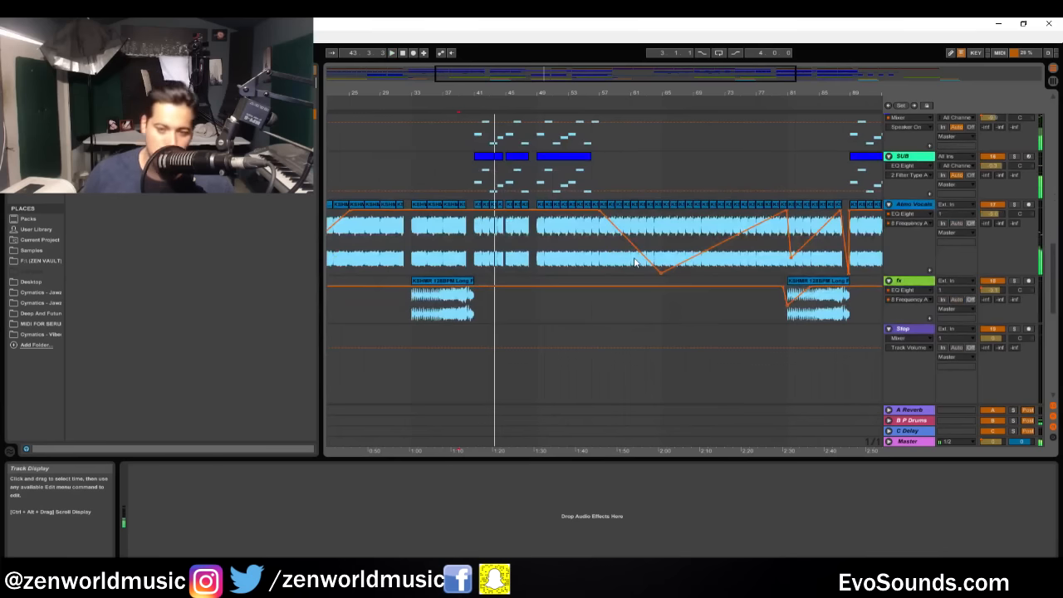
{"action": "key", "text": "Tab"}
{"action": "left_click", "coordinate": [1011, 78]}
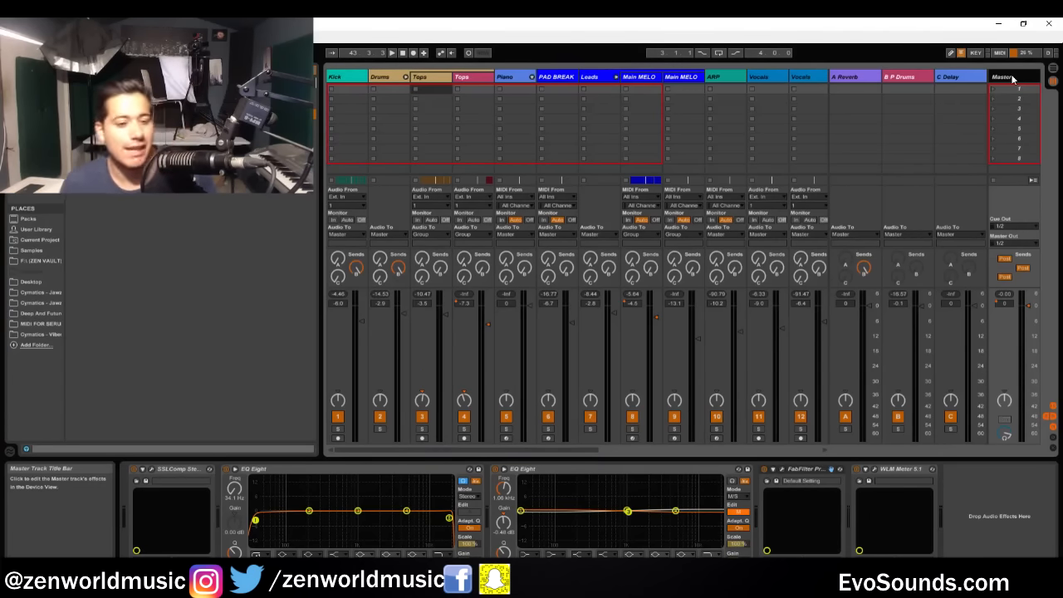
{"action": "key", "text": "Tab"}
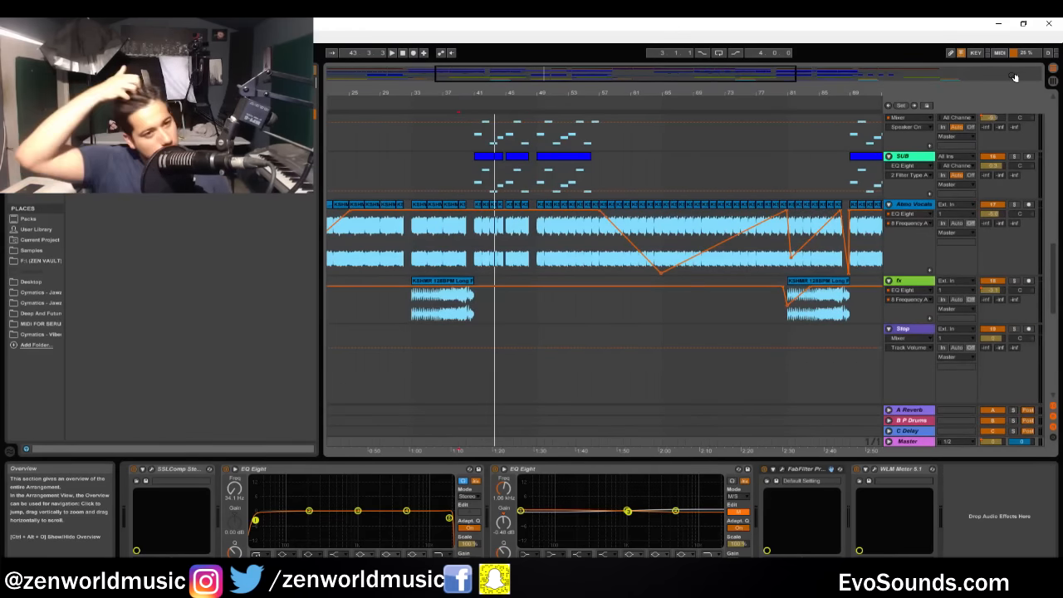
Step: Try removing the opening part of the second Tops track's clip at bar 49, and undo the edit
{"action": "scroll", "coordinate": [538, 266], "scroll_direction": "up", "scroll_amount": 10}
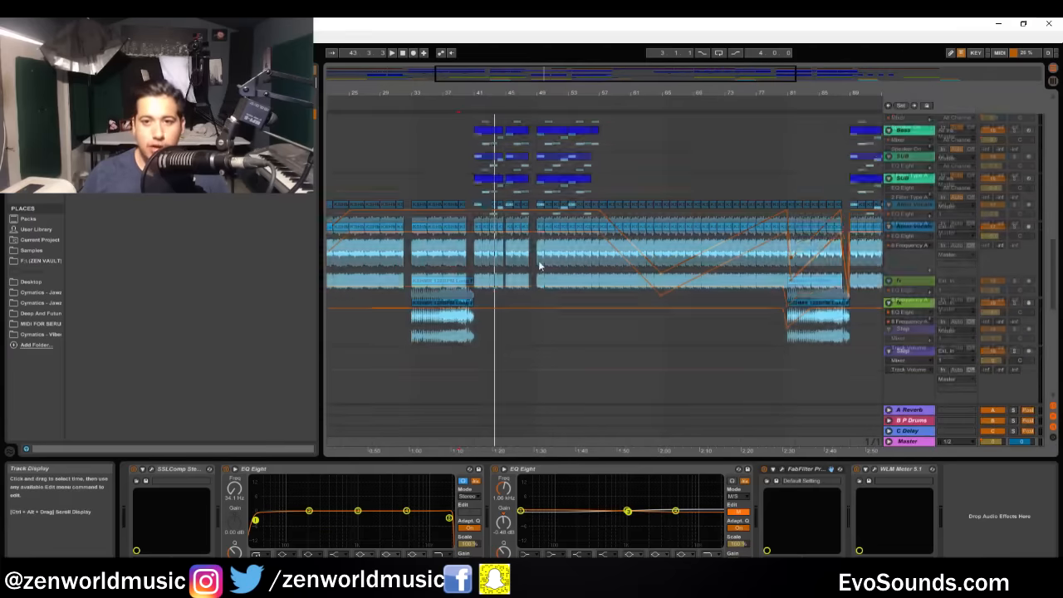
{"action": "scroll", "coordinate": [539, 266], "scroll_direction": "up", "scroll_amount": 6}
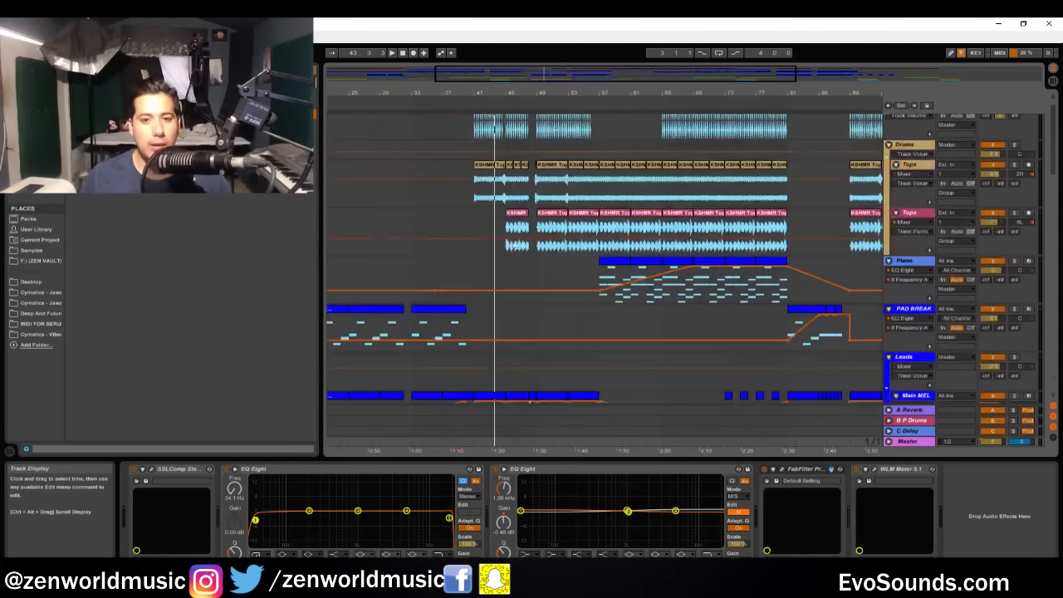
{"action": "left_click", "coordinate": [479, 218]}
{"action": "left_click", "coordinate": [561, 213]}
{"action": "left_click", "coordinate": [622, 247]}
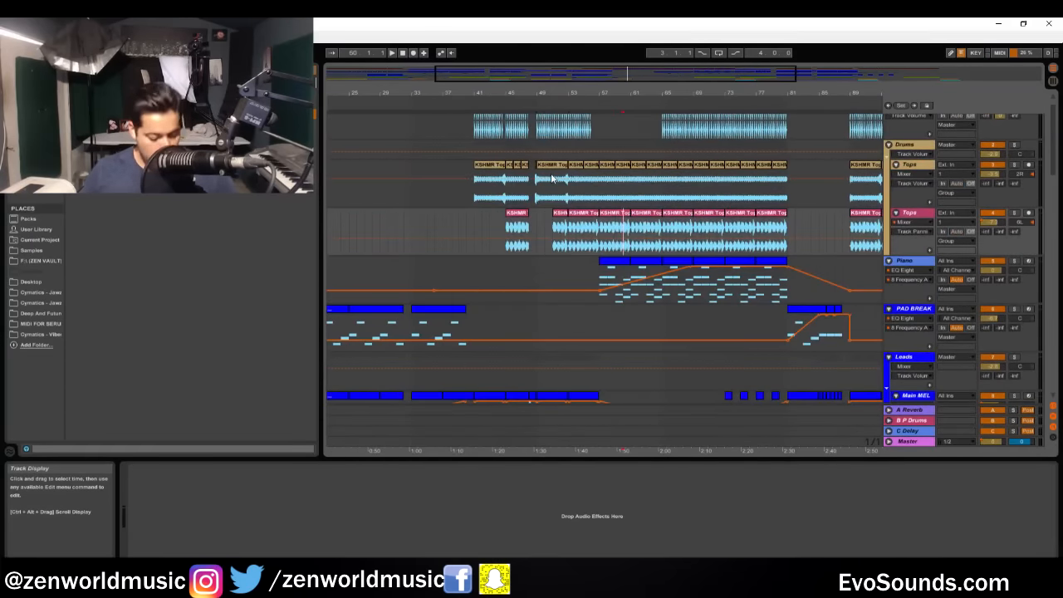
{"action": "key", "text": "ctrl+z"}
Step: Show the full length of the arrangement and bring the Leads group with its two Main MELO tracks into view
{"action": "left_click_drag", "start_coordinate": [624, 92], "coordinate": [613, 46]}
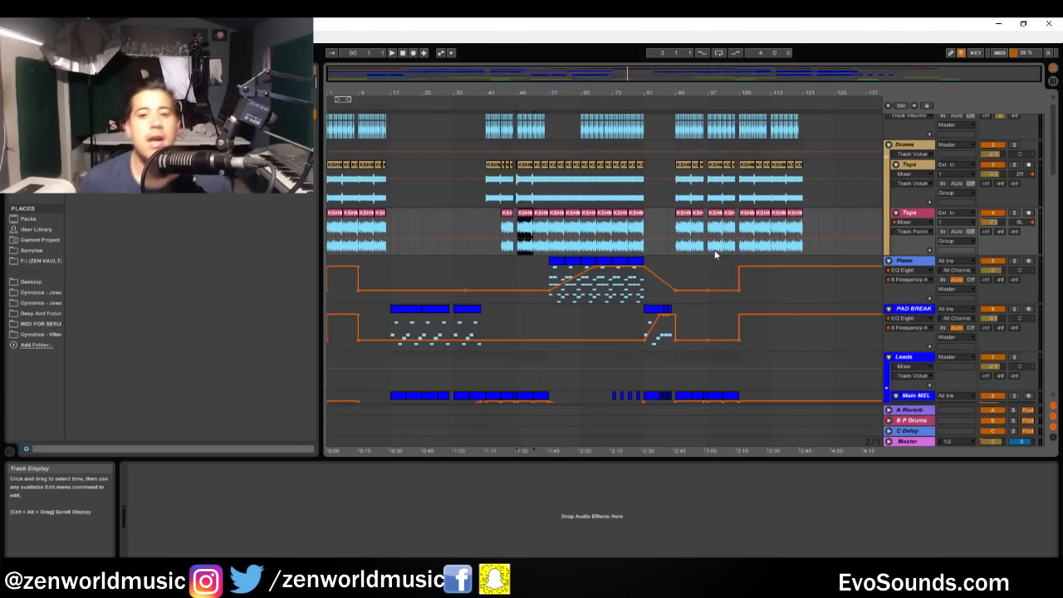
{"action": "scroll", "coordinate": [715, 255], "scroll_direction": "down", "scroll_amount": 3}
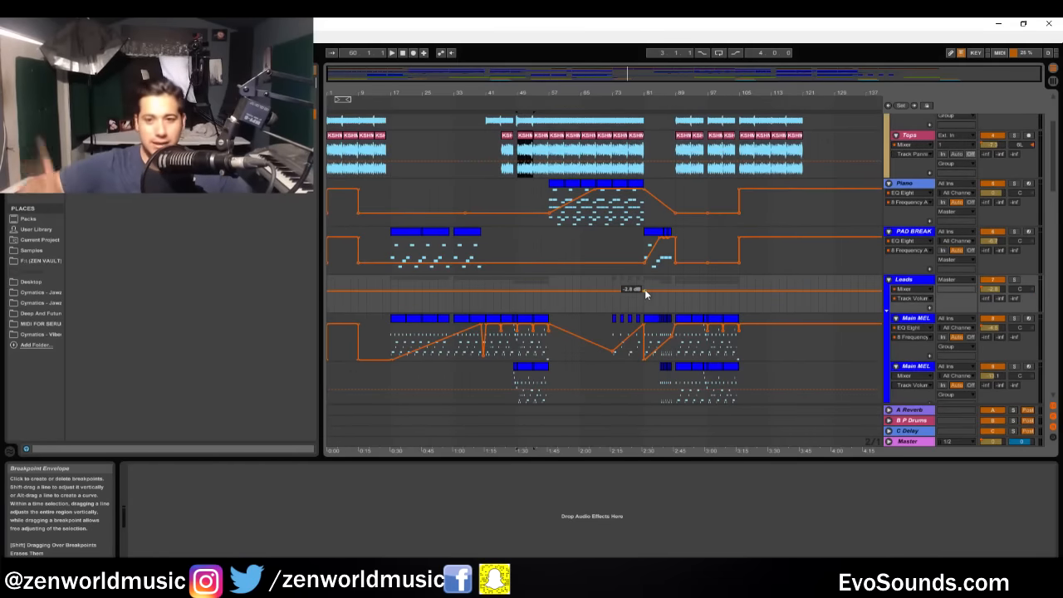